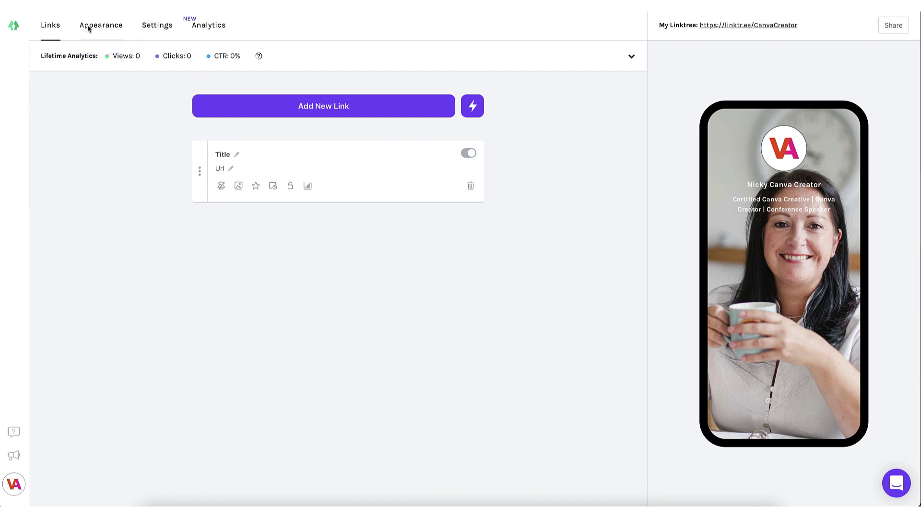
Step: Open Appearance to reach the button styles, with a black background and filled rounded buttons
left_click(90, 27)
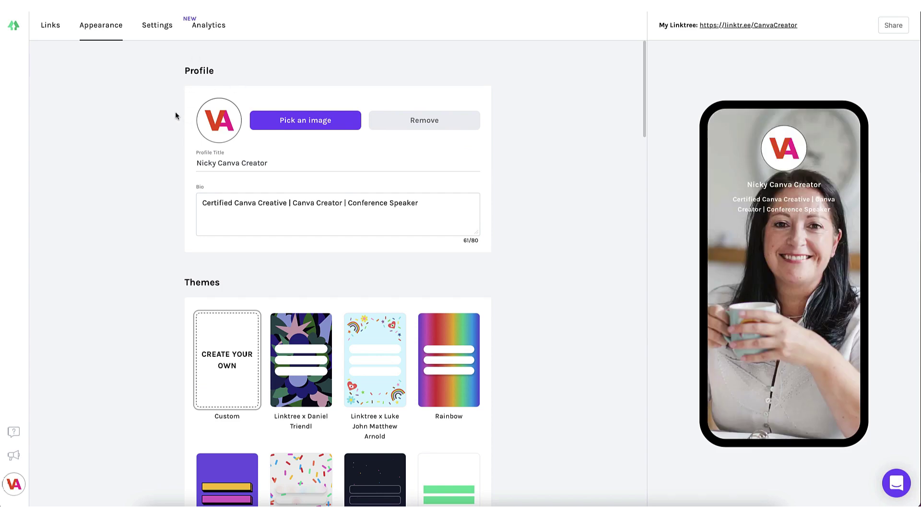
scroll(164, 210, "down", 2)
scroll(164, 211, "down", 2)
scroll(165, 210, "down", 3)
scroll(164, 211, "down", 4)
scroll(165, 211, "down", 2)
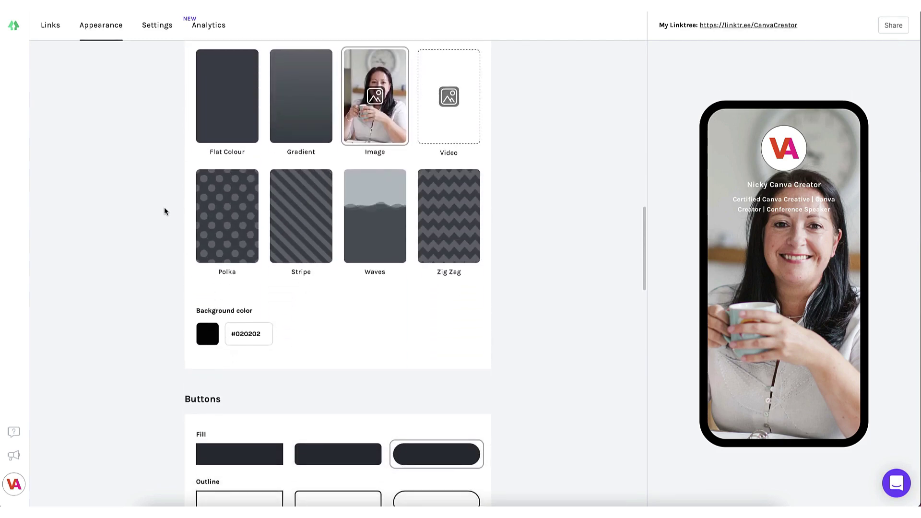
scroll(164, 211, "down", 1)
scroll(165, 211, "down", 3)
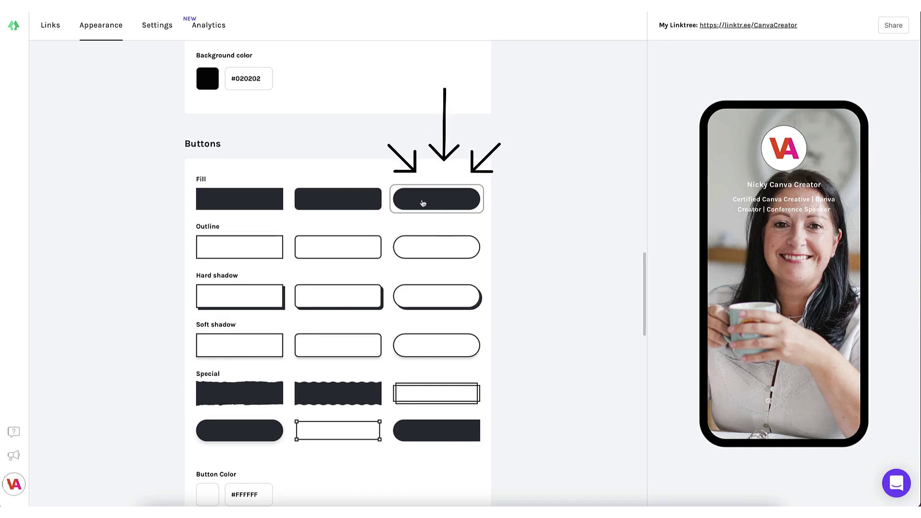
scroll(424, 205, "down", 1)
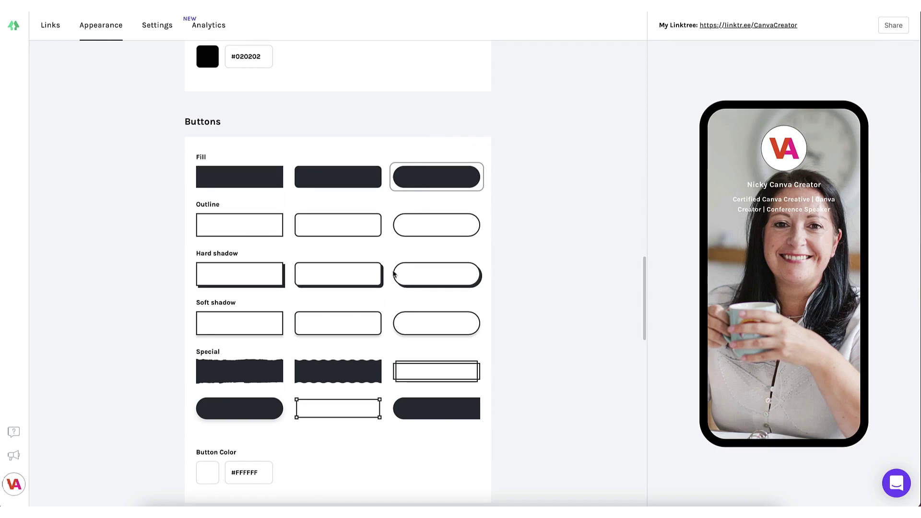
scroll(386, 300, "down", 2)
scroll(327, 329, "down", 2)
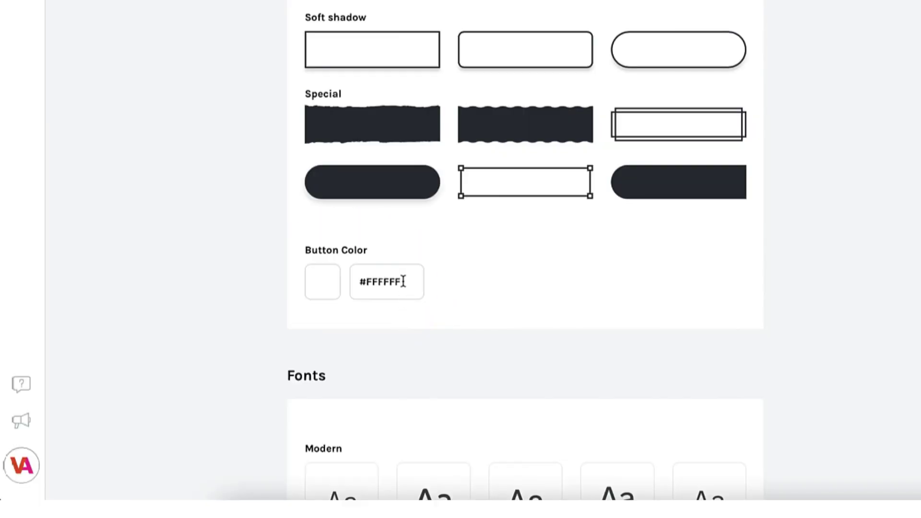
Step: Try a magenta button colour, then settle on white (#FFFFFF) buttons
left_click(404, 282)
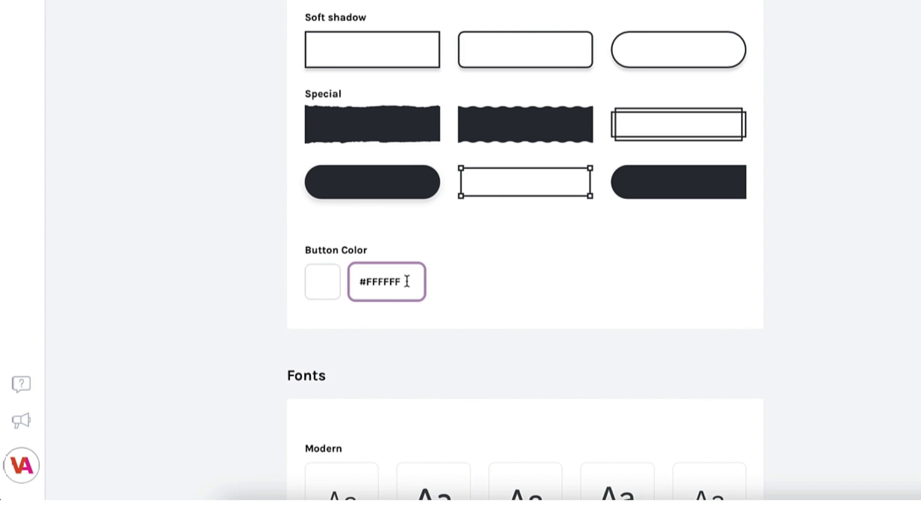
left_click(323, 289)
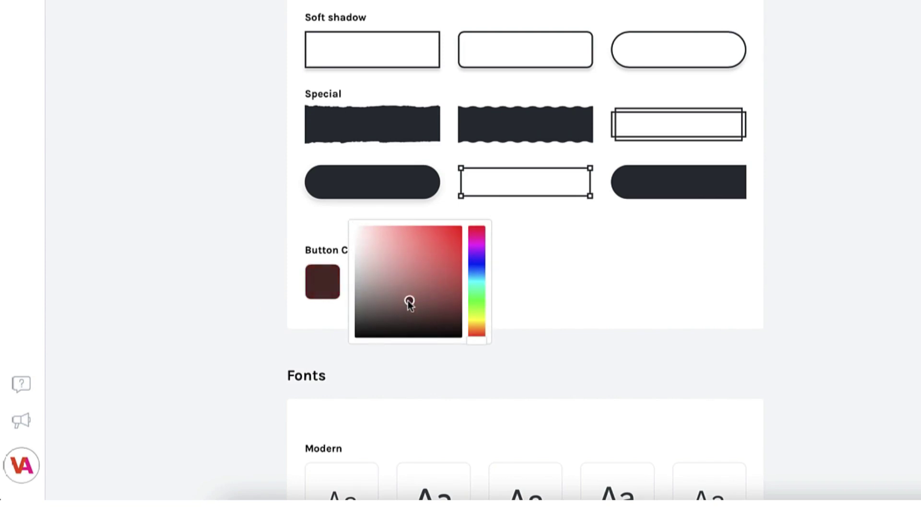
mouse_move(357, 229)
left_mouse_down()
mouse_move(401, 266)
mouse_move(430, 276)
left_mouse_up()
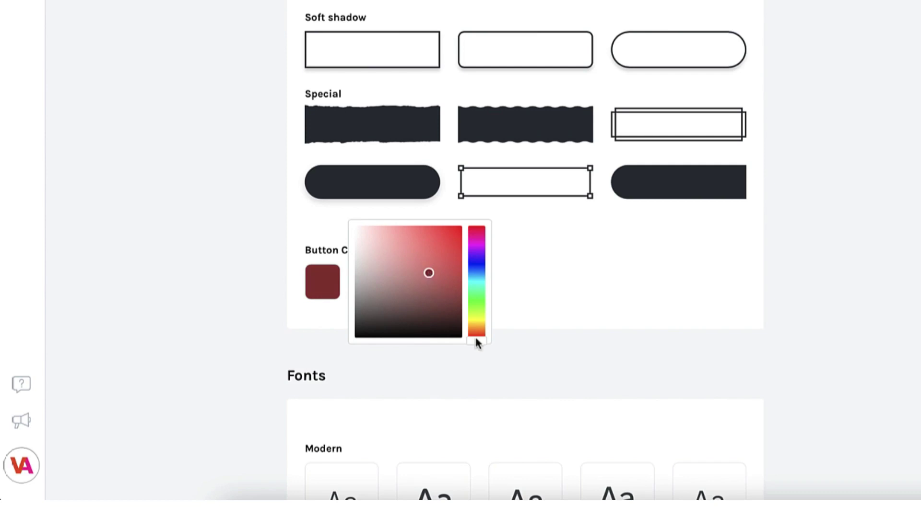
left_click_drag(475, 336, 478, 248)
left_click_drag(431, 275, 432, 253)
left_click(312, 389)
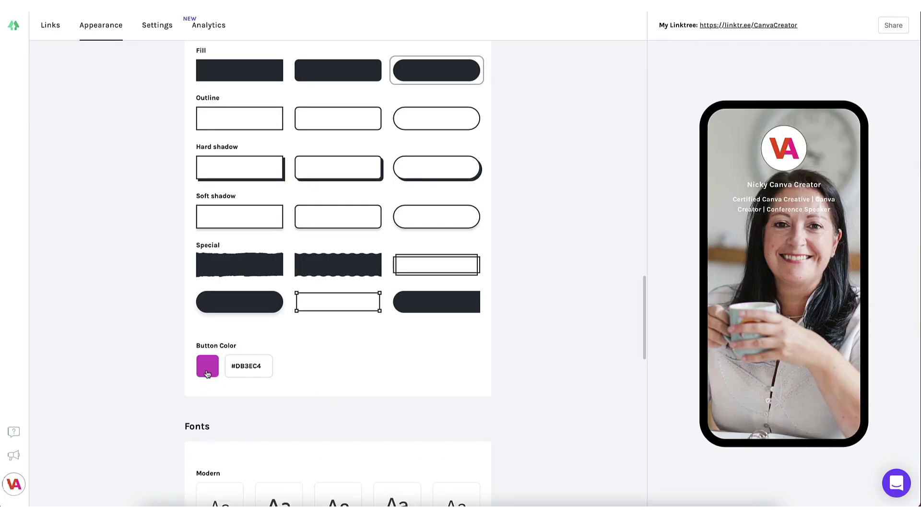
left_click(208, 373)
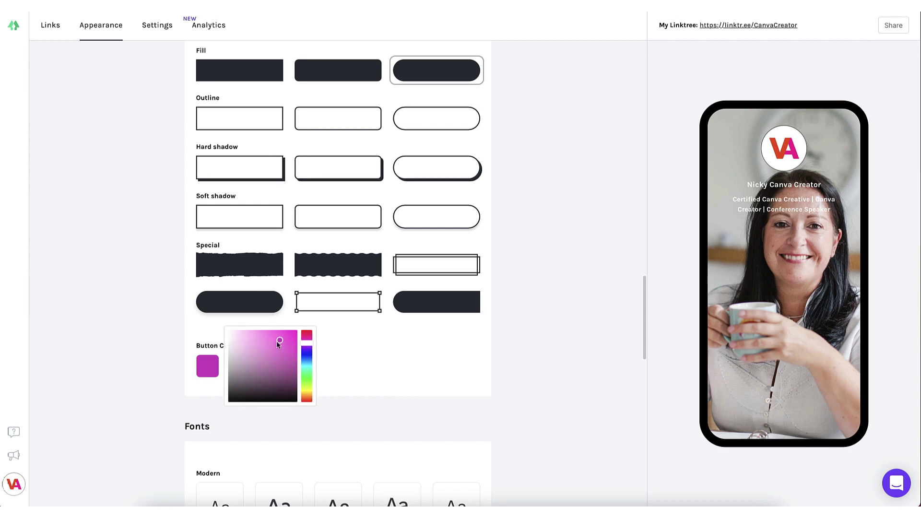
left_click_drag(278, 340, 223, 331)
left_click(380, 339)
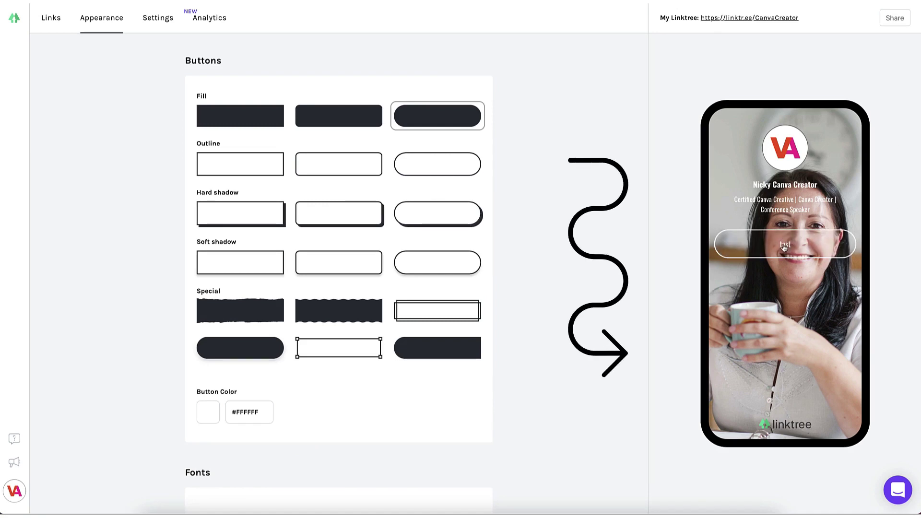
scroll(626, 261, "up", 1)
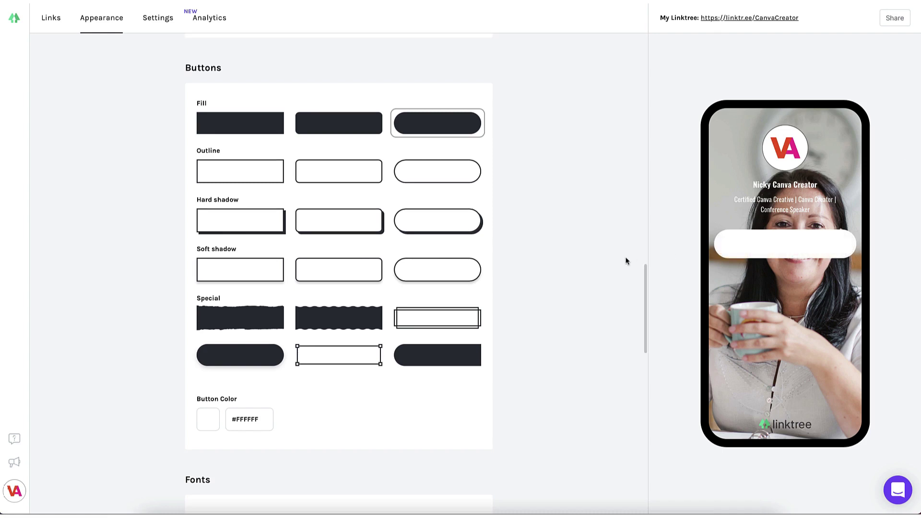
scroll(626, 260, "down", 1)
scroll(626, 261, "down", 2)
scroll(626, 261, "down", 2)
scroll(626, 261, "down", 1)
scroll(627, 262, "down", 2)
scroll(568, 267, "down", 1)
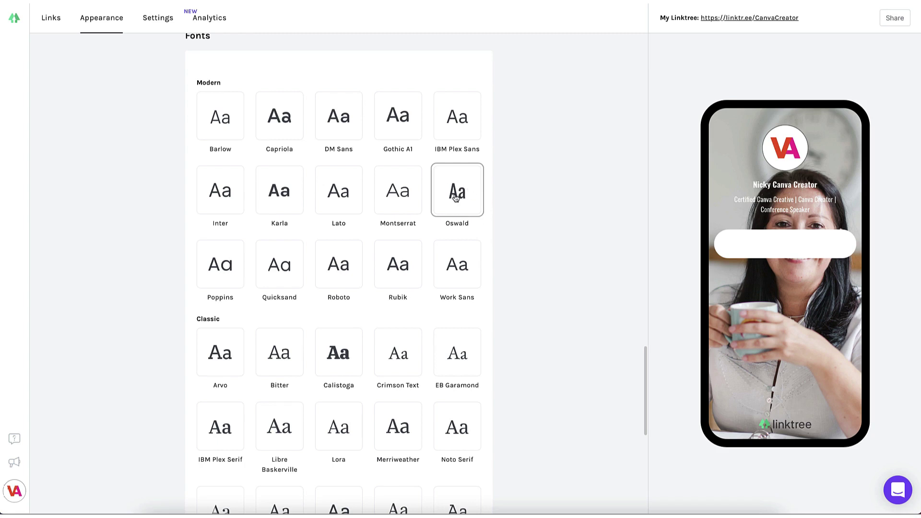
scroll(534, 239, "down", 1)
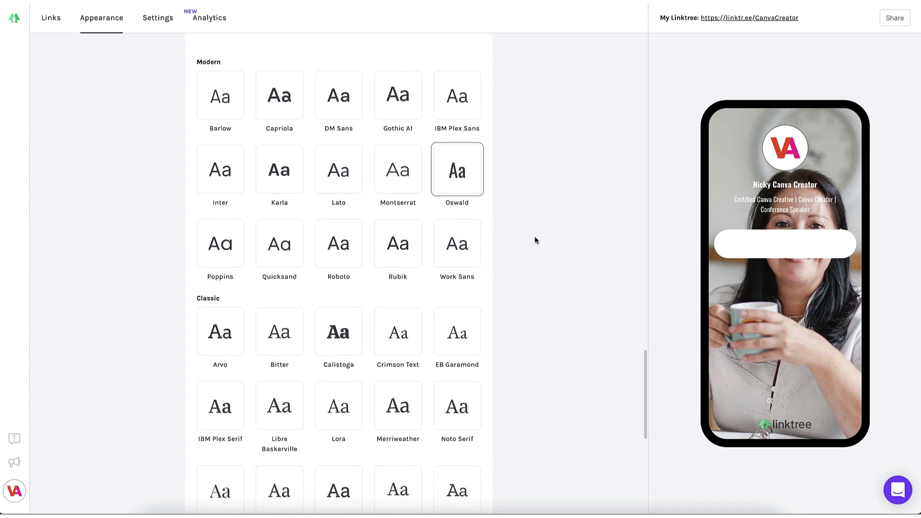
scroll(535, 239, "up", 5)
scroll(534, 239, "up", 3)
scroll(535, 240, "up", 2)
scroll(535, 239, "up", 4)
scroll(535, 240, "up", 3)
scroll(535, 239, "up", 2)
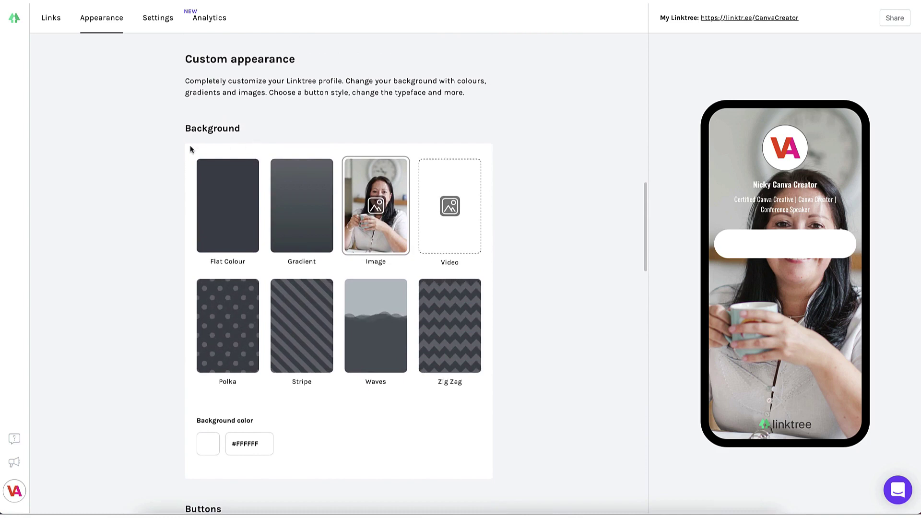
scroll(166, 202, "down", 1)
scroll(166, 202, "down", 3)
scroll(168, 202, "down", 2)
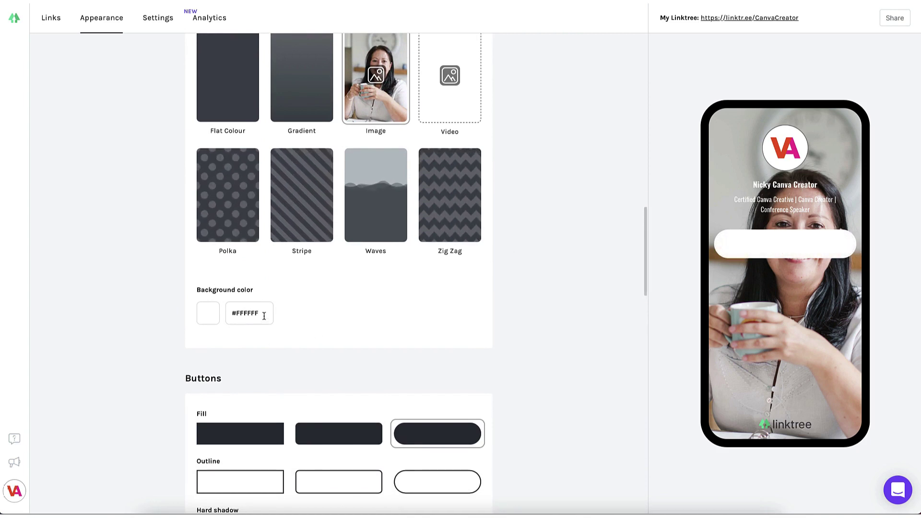
Step: Make the background colour black (#000000) in the colour picker
left_click(215, 317)
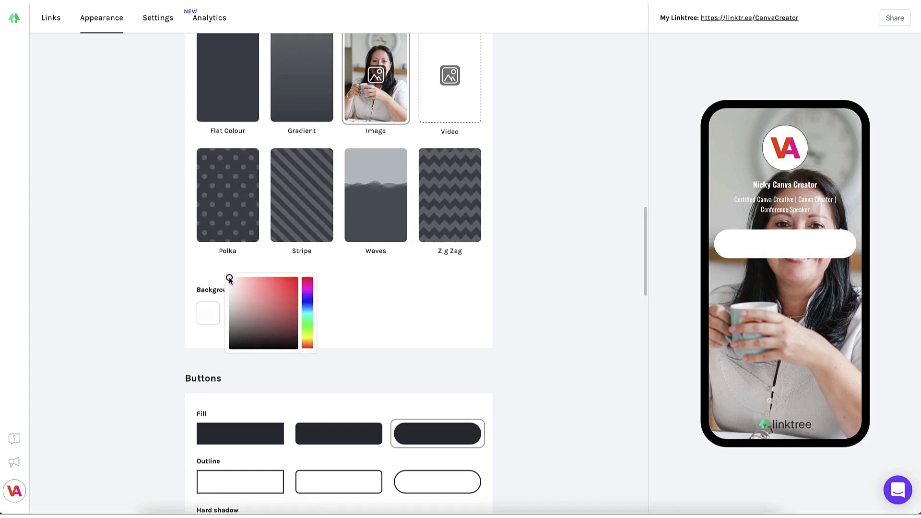
left_click_drag(228, 281, 226, 353)
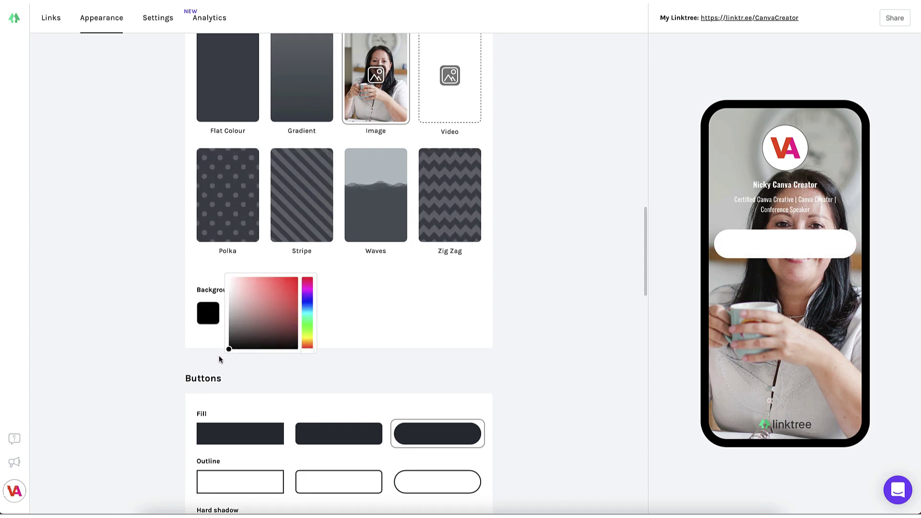
left_click(345, 364)
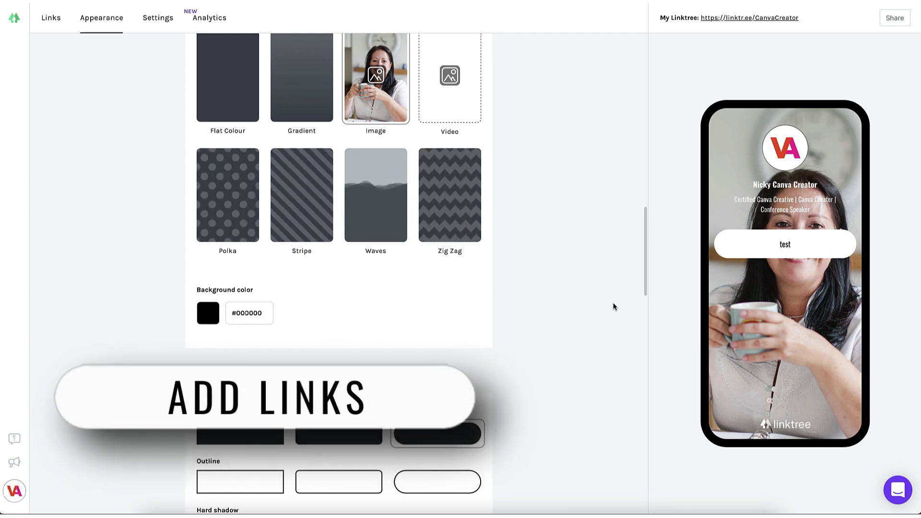
scroll(573, 307, "up", 1)
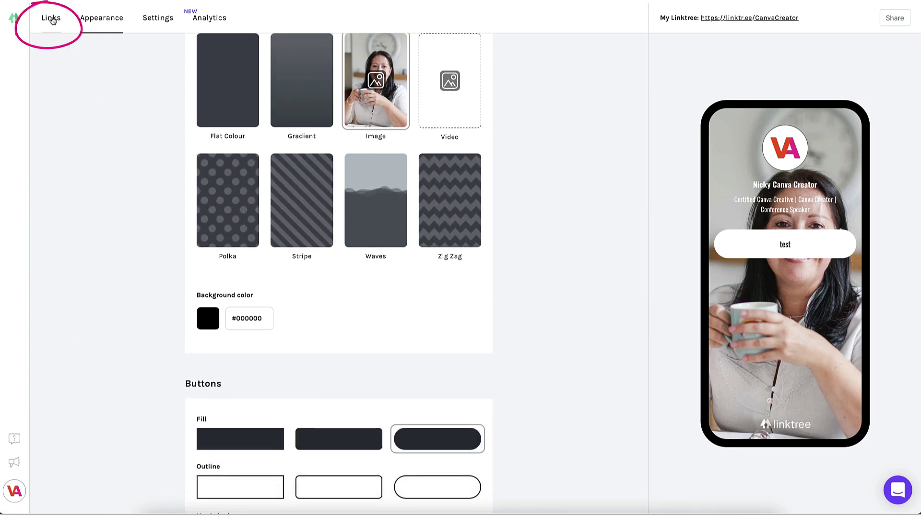
left_click(52, 21)
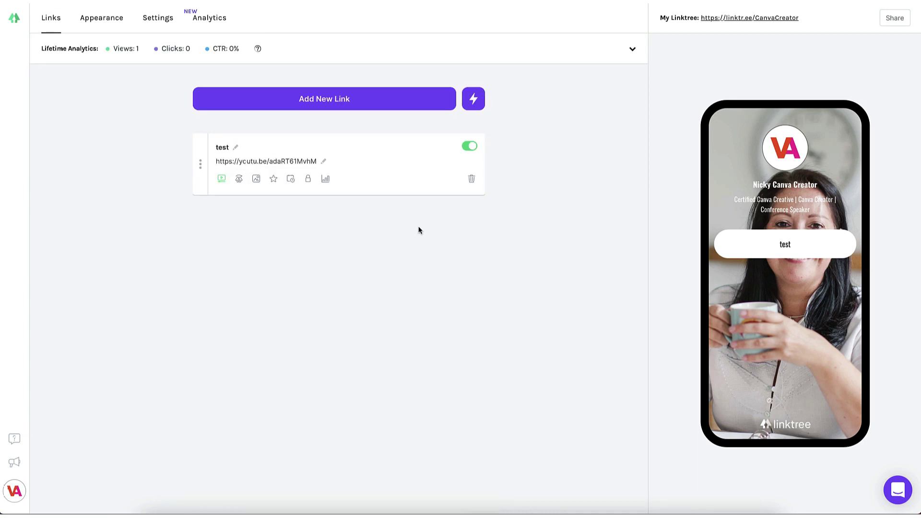
left_click(338, 102)
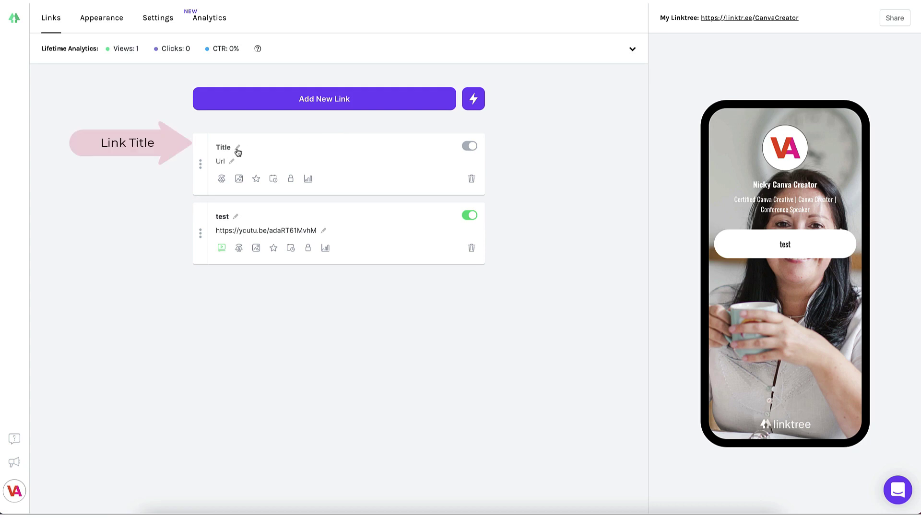
left_click(238, 149)
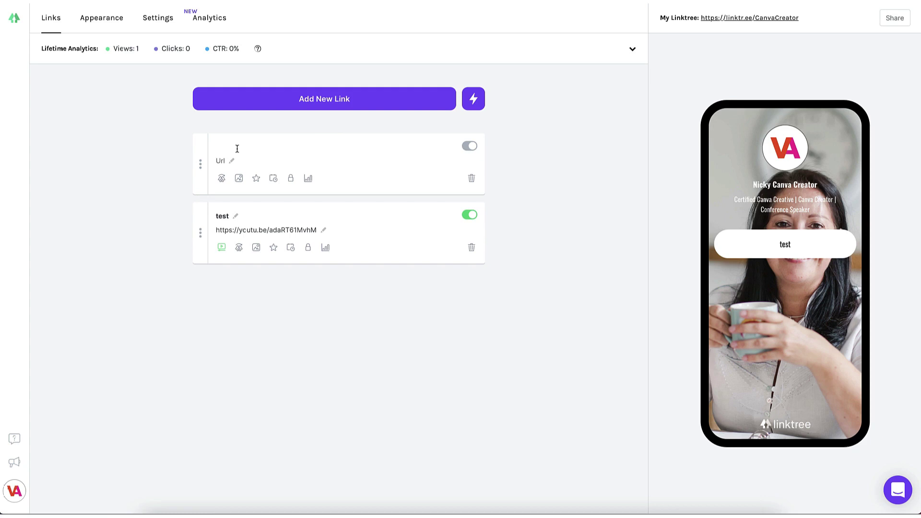
type("Linktree Instagram Tutorial")
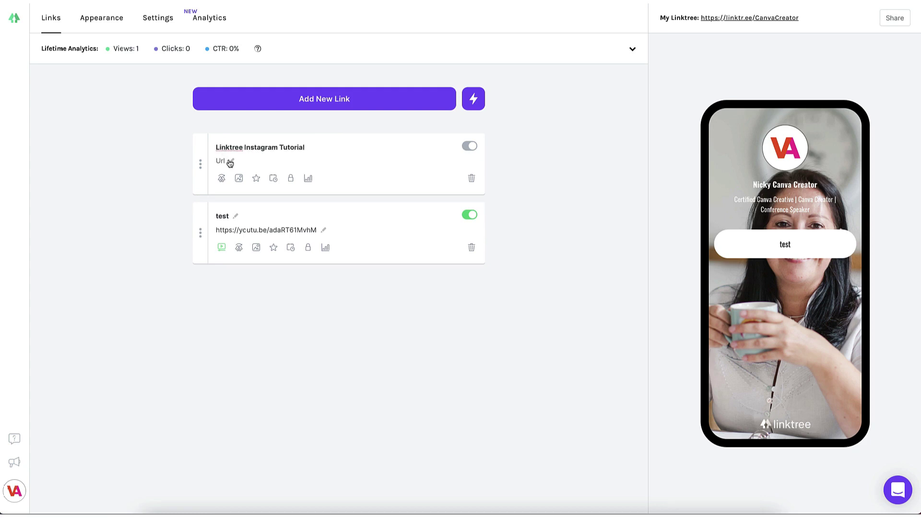
left_click(231, 163)
key("ctrl+v")
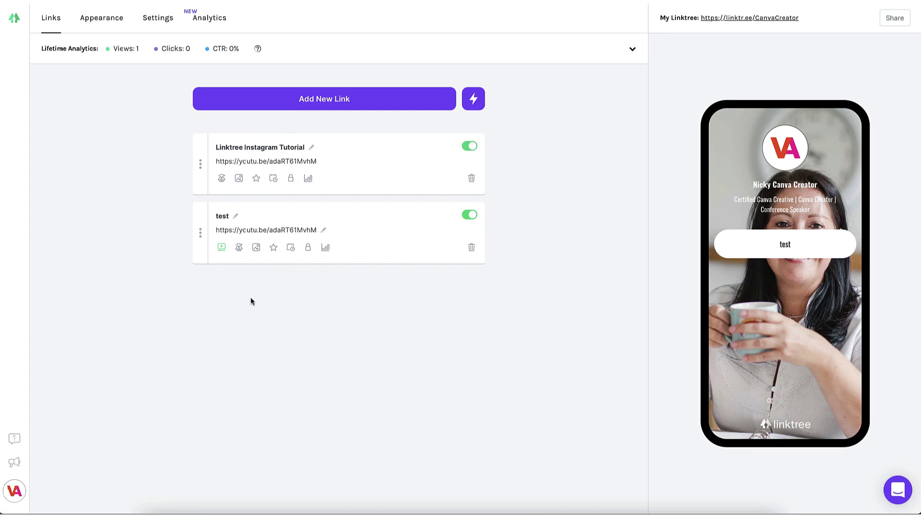
left_click(251, 298)
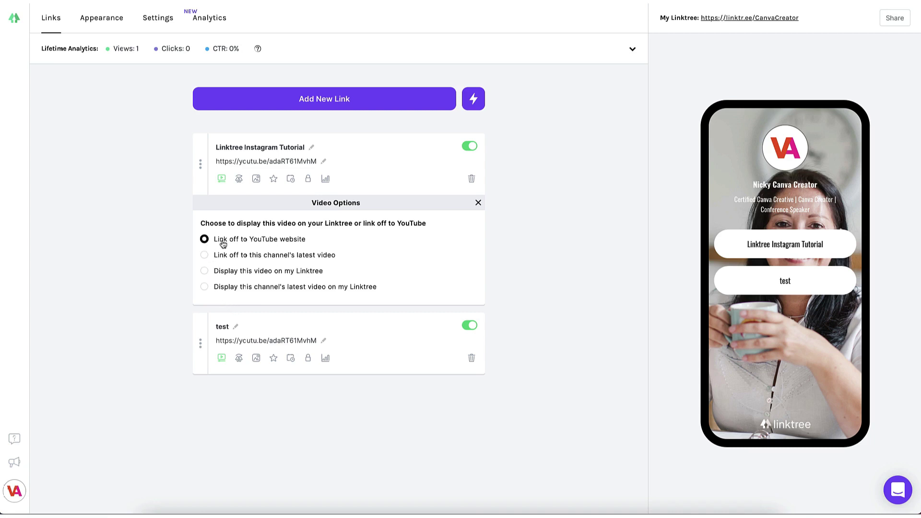
left_click(302, 239)
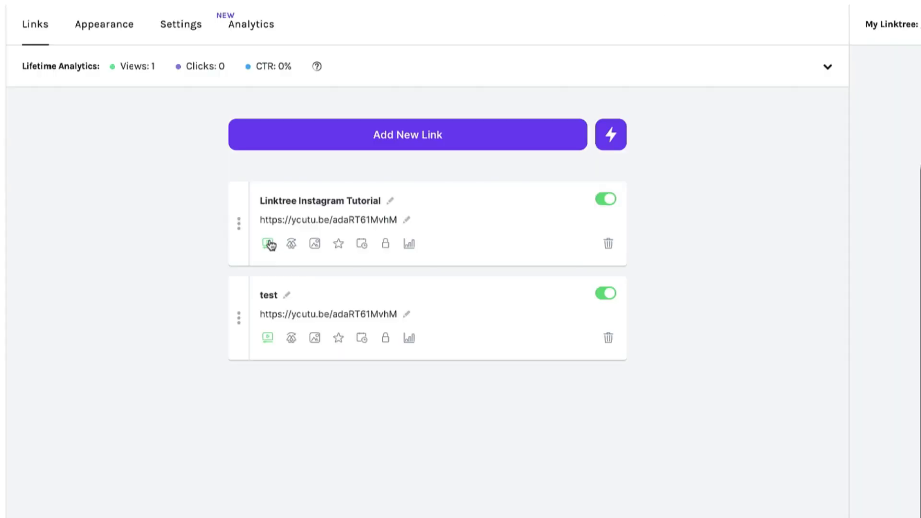
left_click(268, 245)
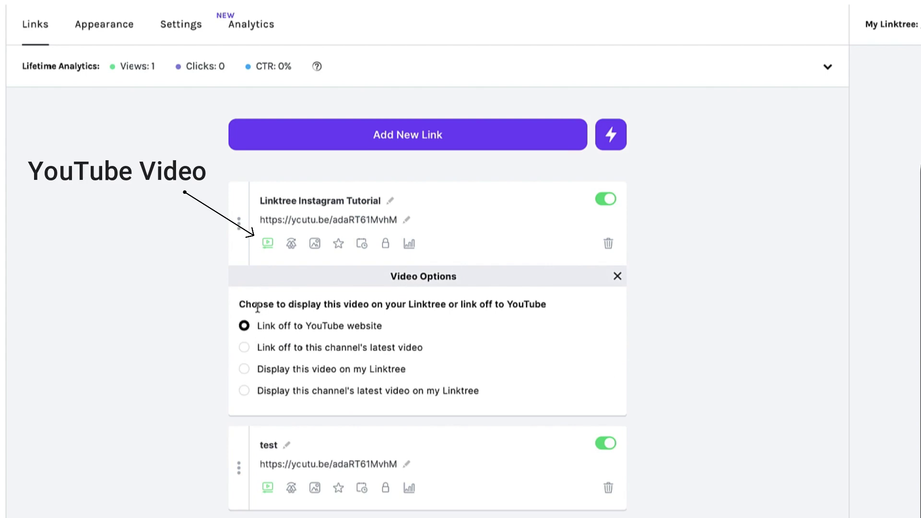
Step: Turn on Leap Link for the tutorial link, redirecting visitors for about 24 hours
left_click(267, 248)
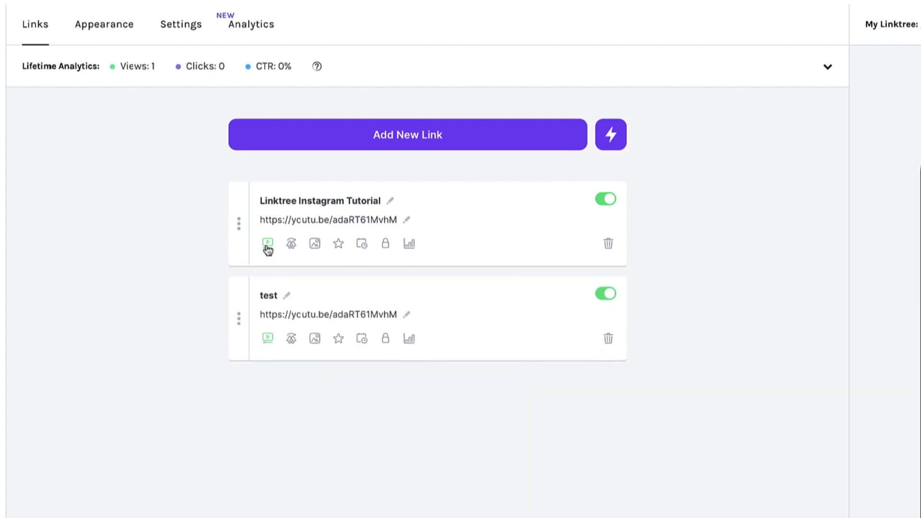
left_click(267, 247)
left_click(291, 250)
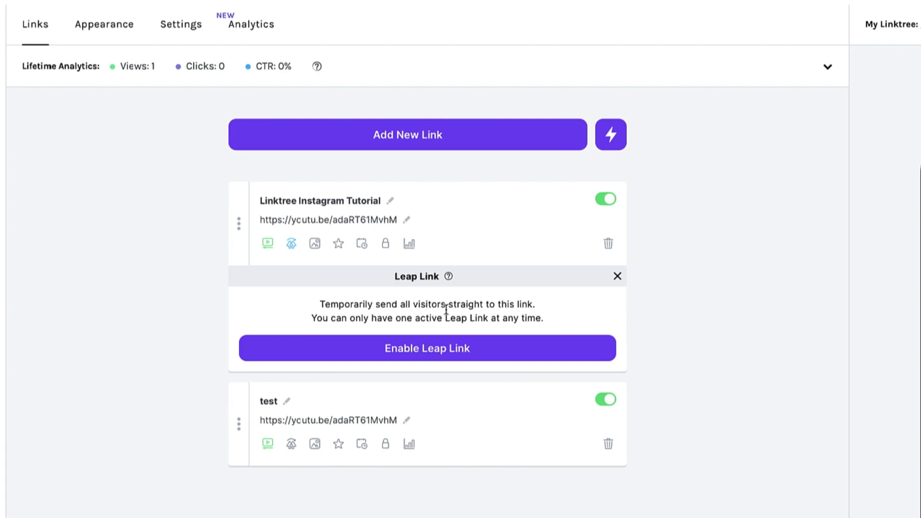
left_click(429, 351)
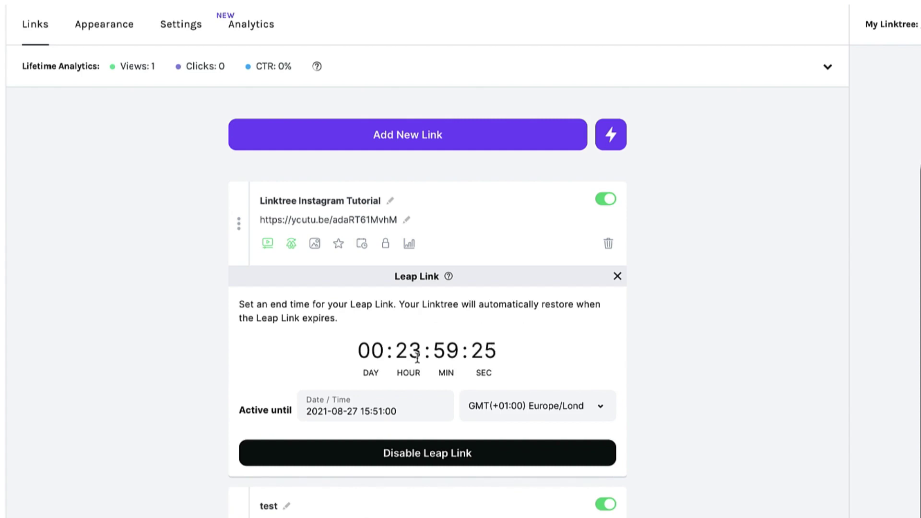
left_click(291, 243)
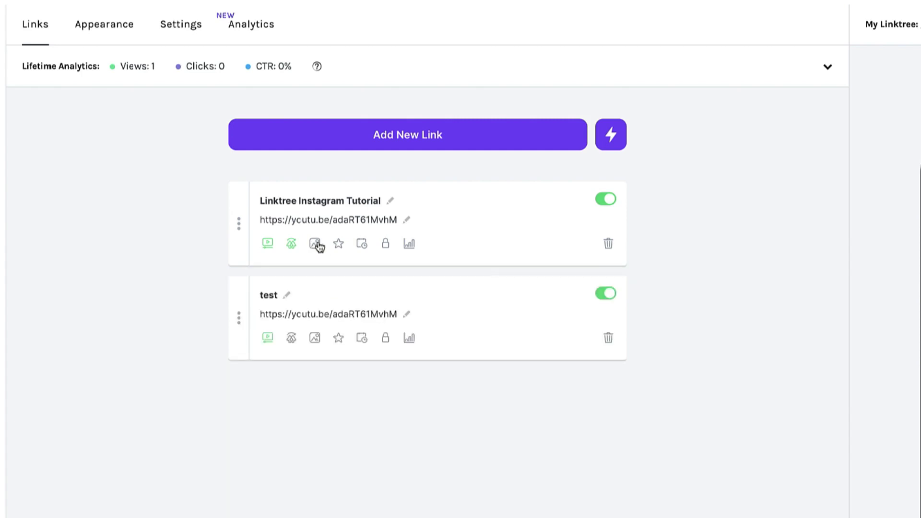
Step: Upload a cropped 'BEST INSTA BIO TOOL' image as the tutorial link's thumbnail
left_click(315, 244)
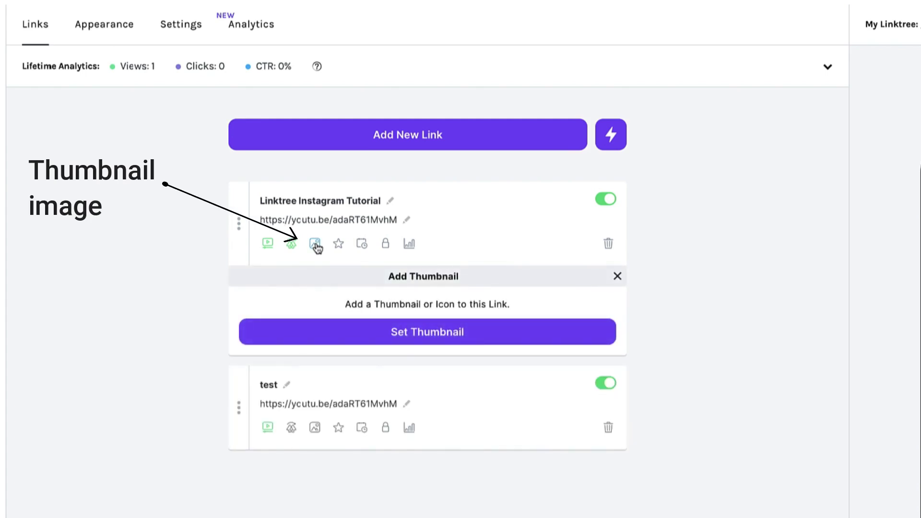
left_click(504, 337)
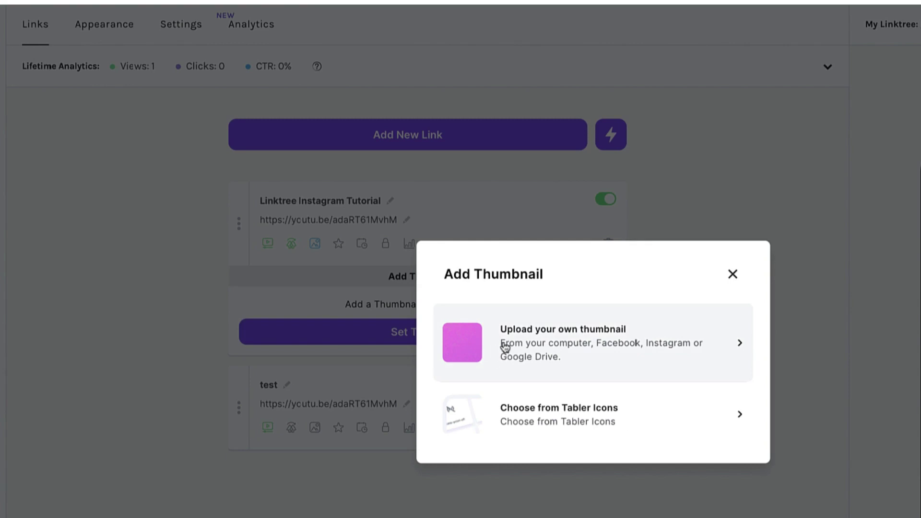
left_click(516, 348)
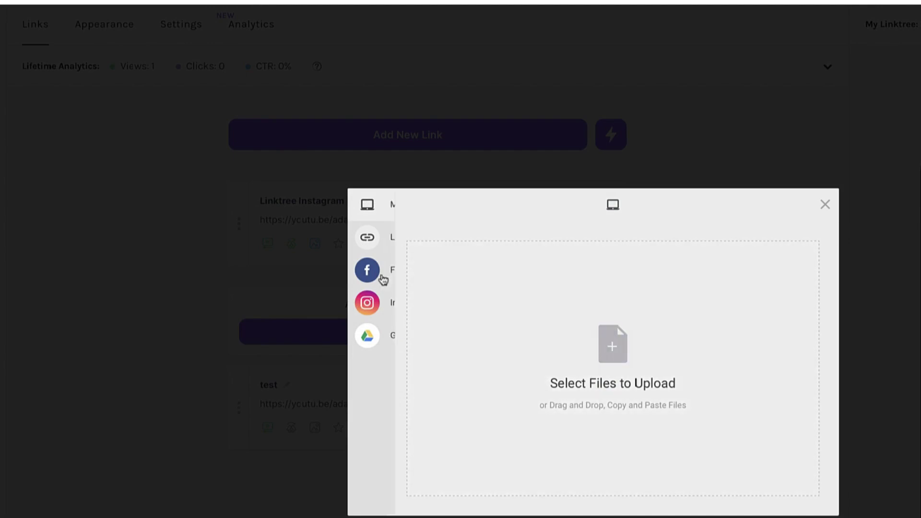
mouse_move(367, 302)
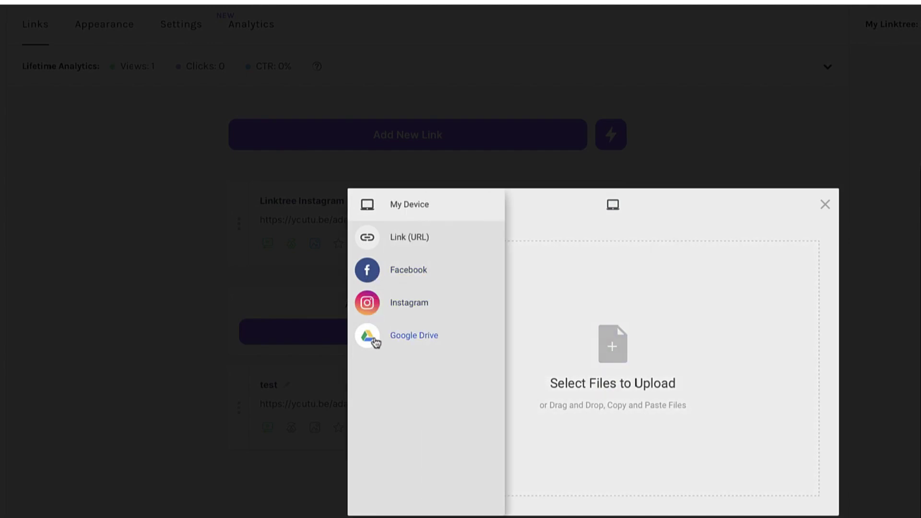
left_click(824, 204)
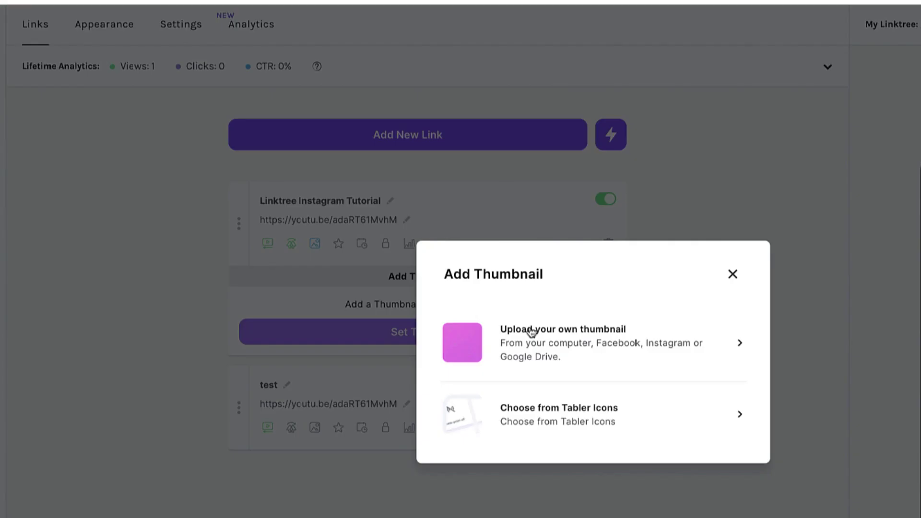
left_click(543, 419)
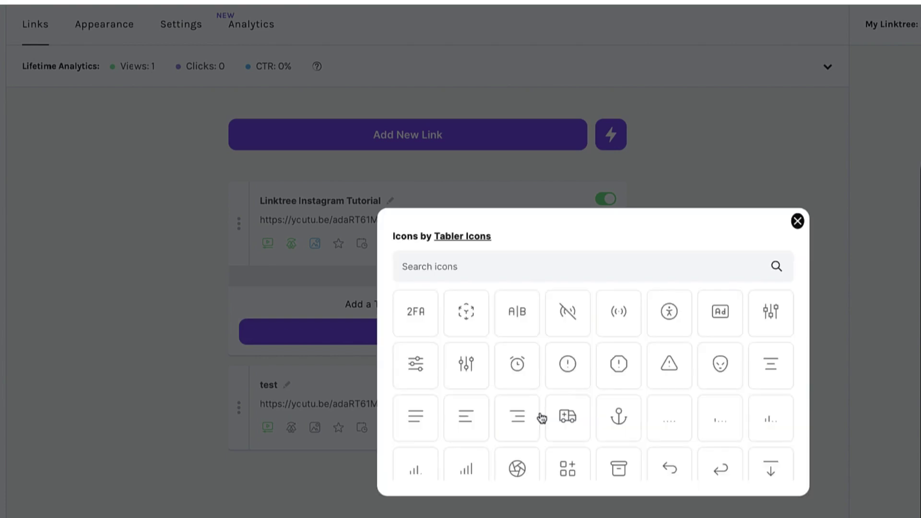
scroll(555, 340, "down", 3)
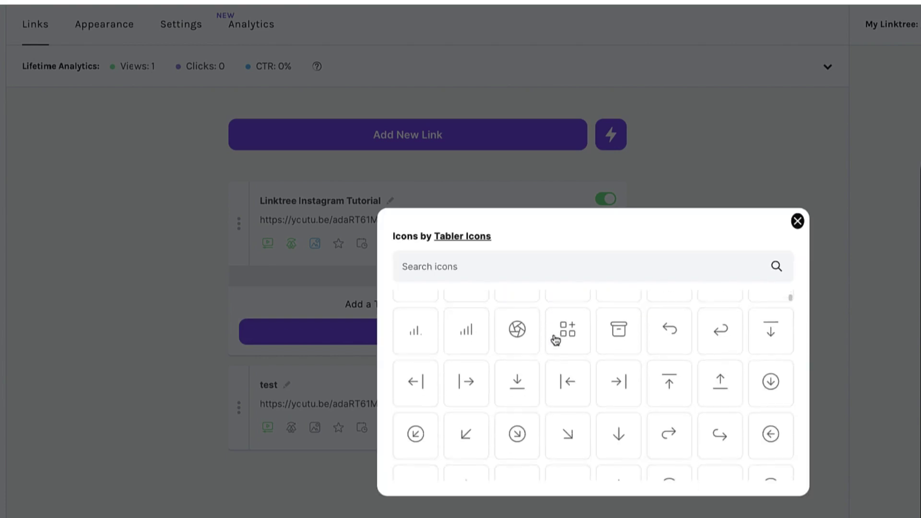
scroll(555, 339, "down", 2)
scroll(555, 340, "down", 3)
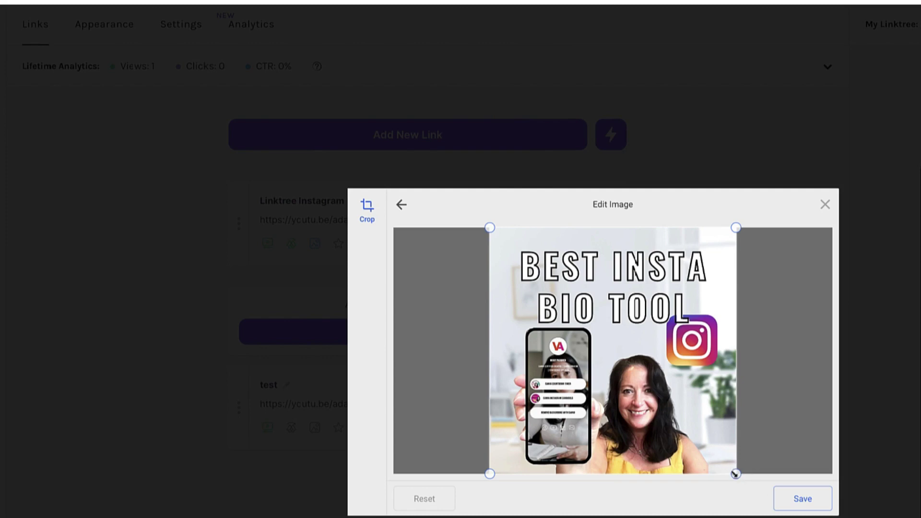
mouse_move(736, 473)
left_mouse_down()
mouse_move(663, 407)
mouse_move(743, 468)
left_mouse_up()
left_click(801, 498)
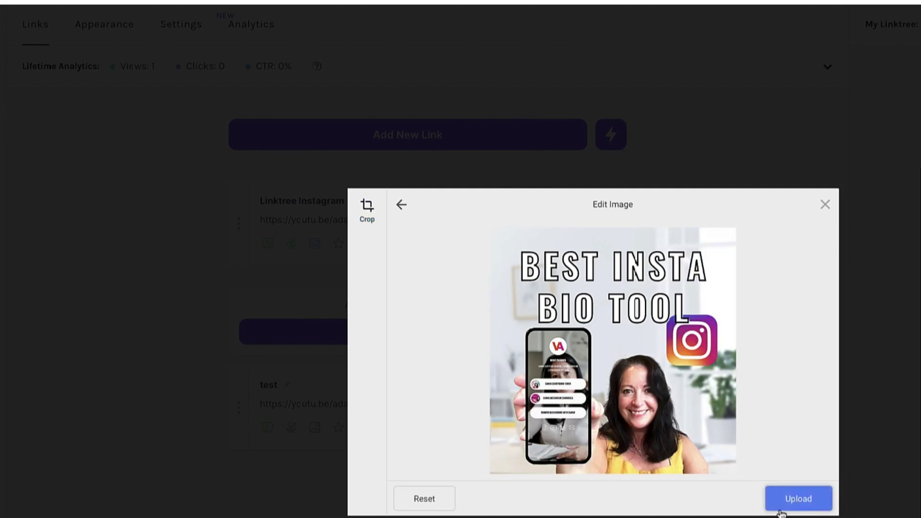
left_click(793, 500)
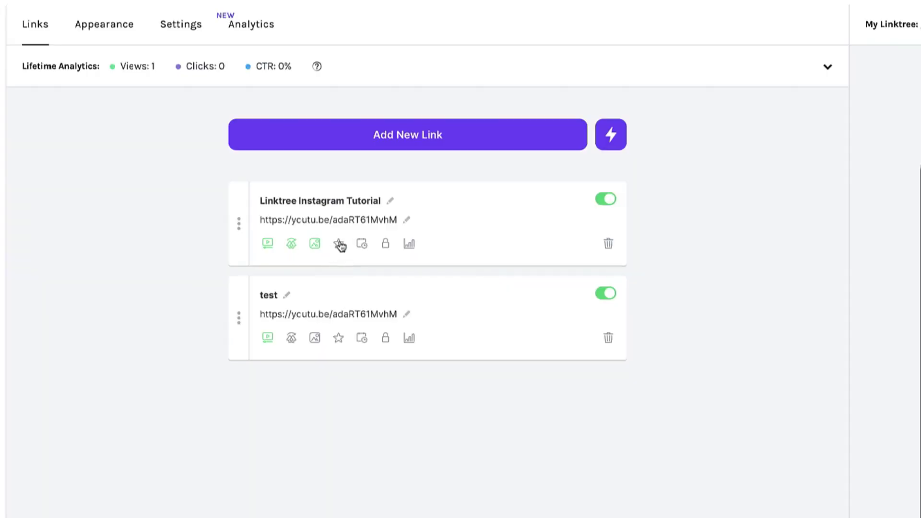
Step: Review the tutorial link's Priority Link animation choices, such as Swipe
left_click(338, 244)
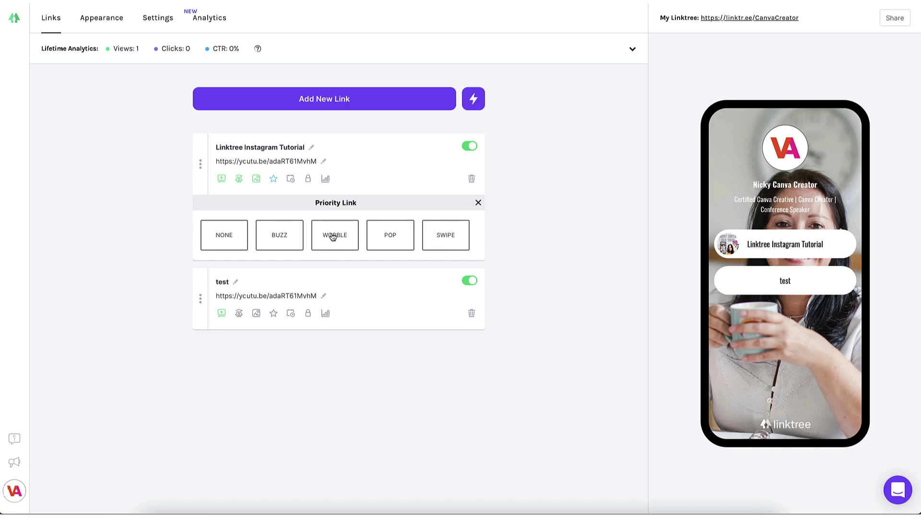
left_click(333, 237)
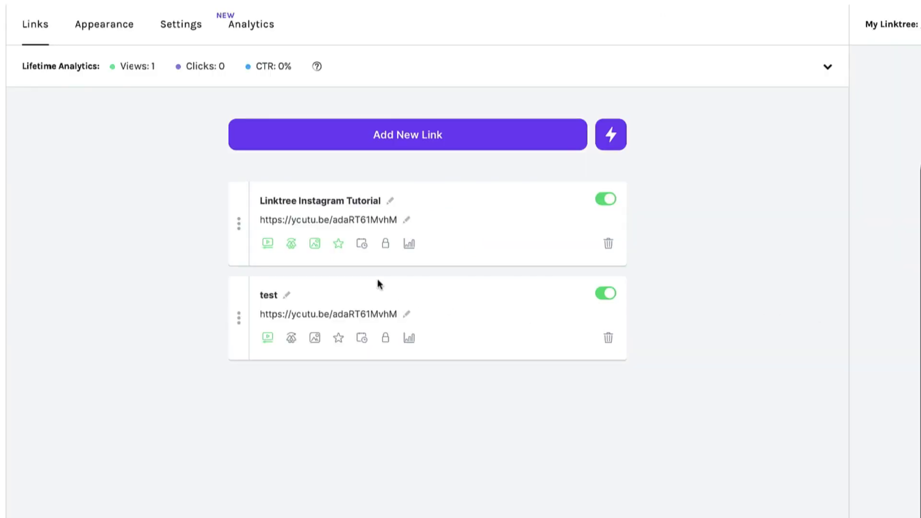
left_click(363, 245)
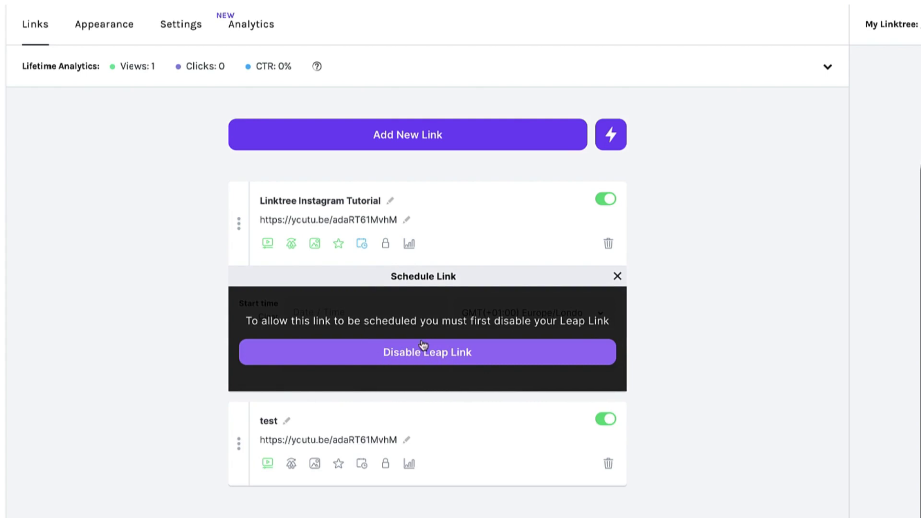
left_click(445, 353)
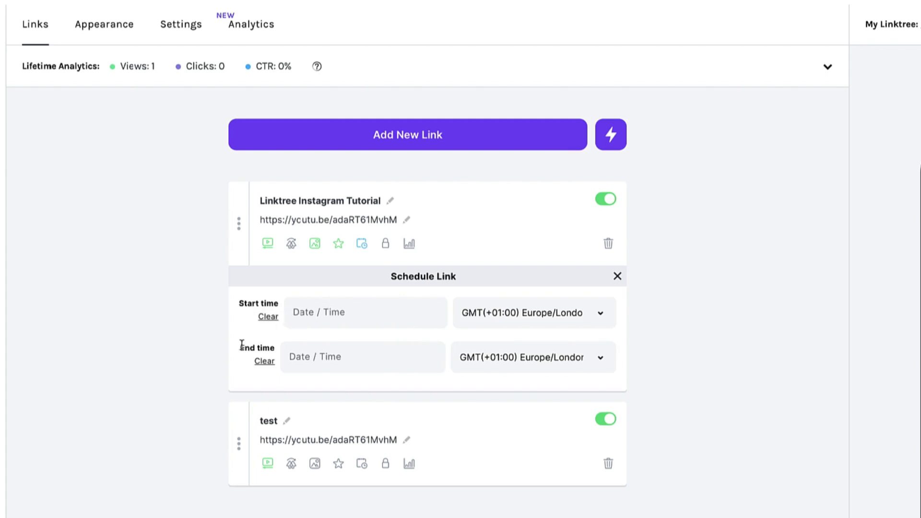
left_click(316, 316)
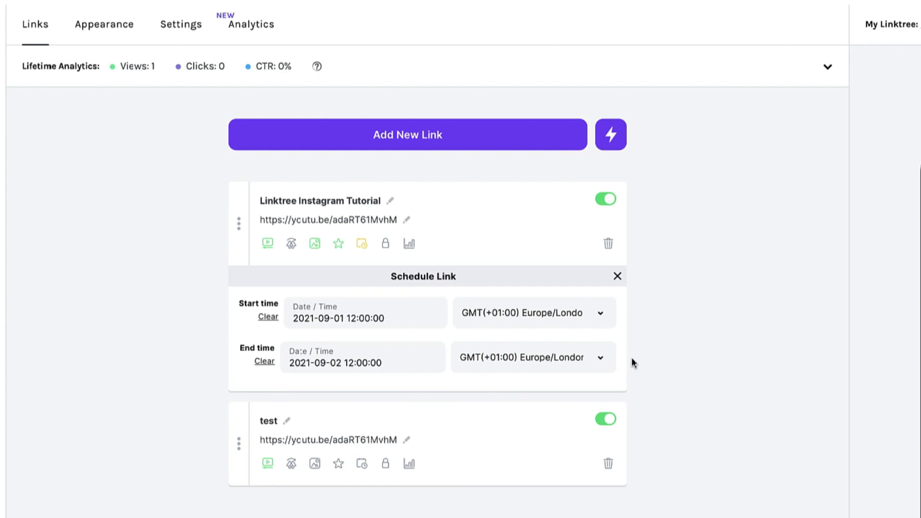
left_click(362, 243)
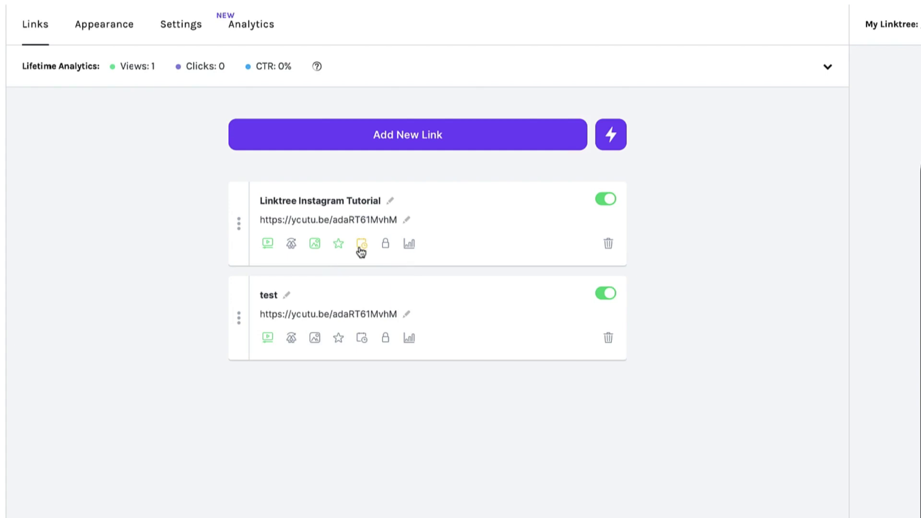
Step: Check the tutorial link's Gate this link options, then open its Link Analytics
left_click(386, 246)
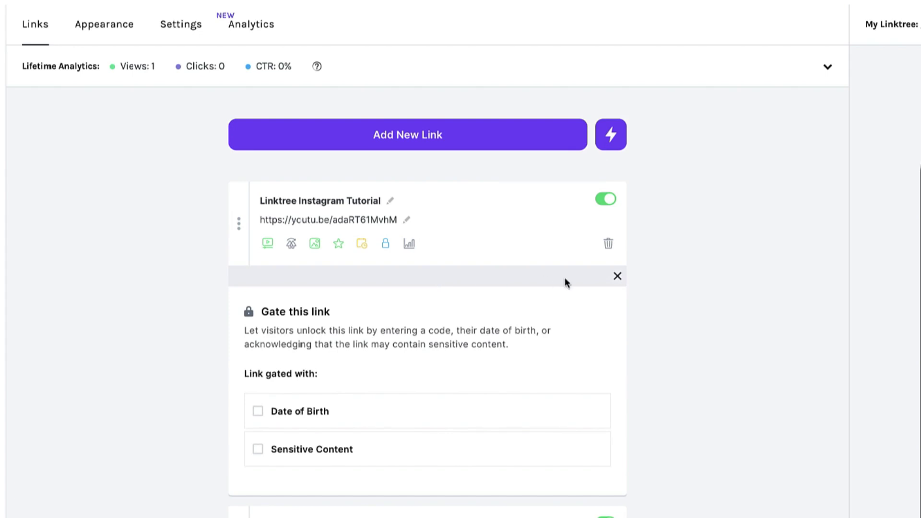
left_click(617, 276)
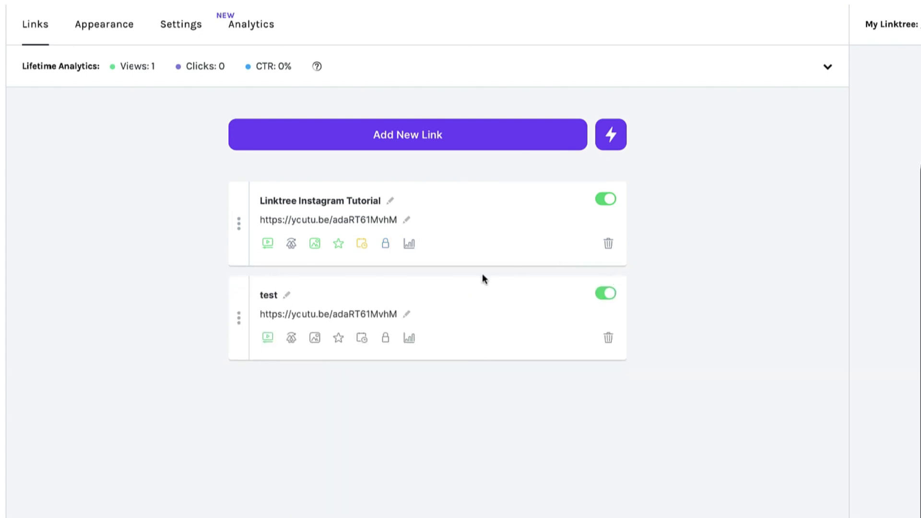
left_click(410, 246)
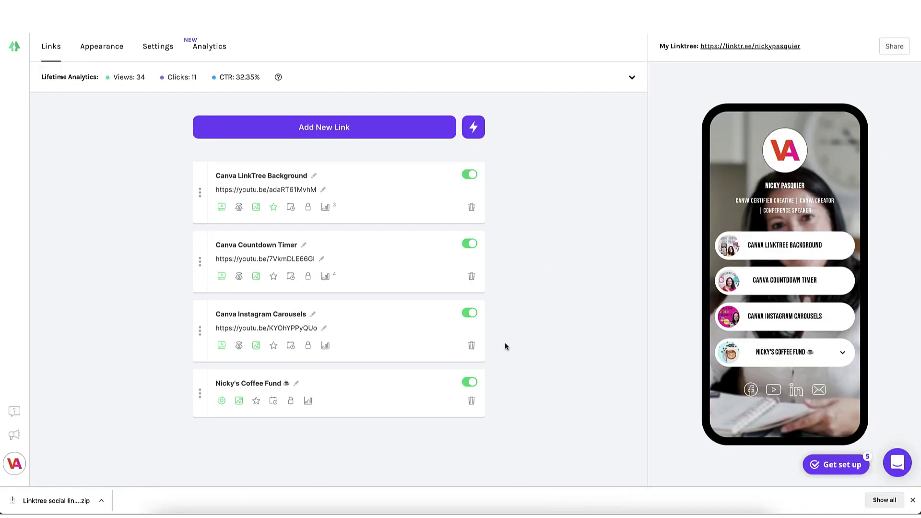
Step: Review the Canva LinkTree Background link's analytics, then close the panel
left_click(327, 209)
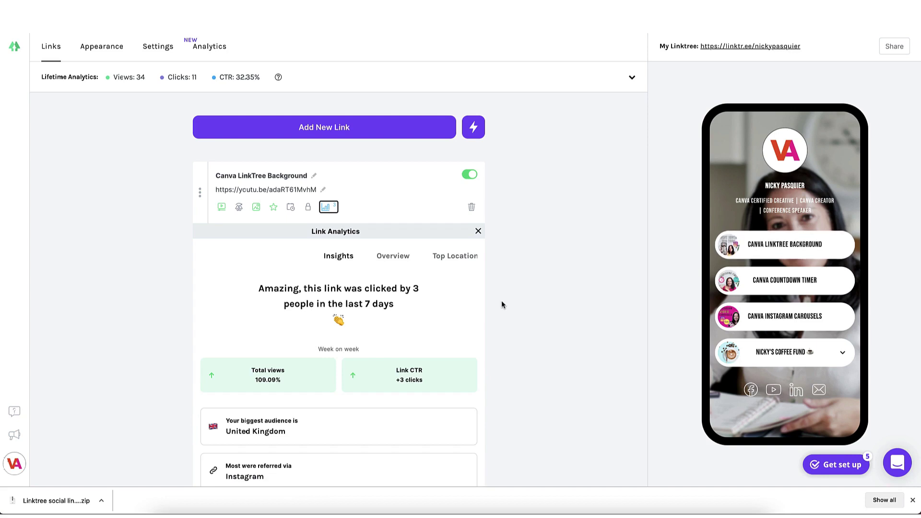
scroll(501, 305, "down", 3)
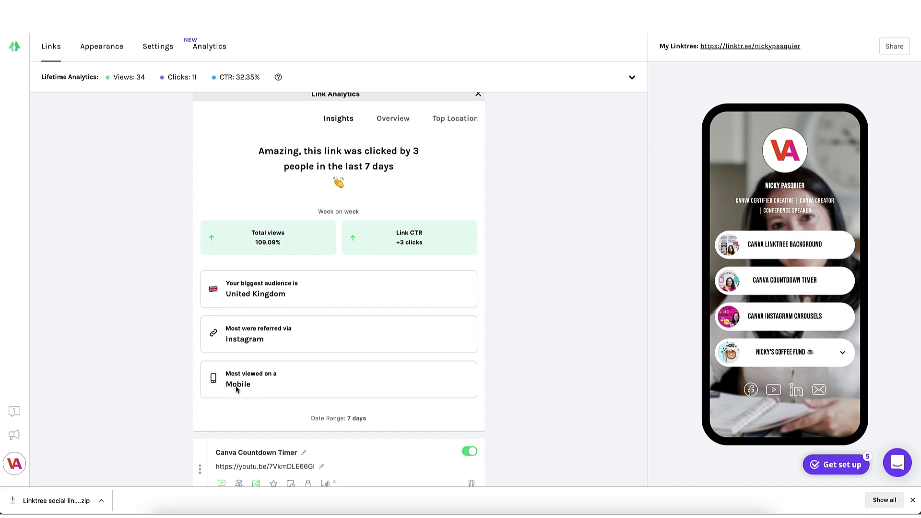
left_click(532, 158)
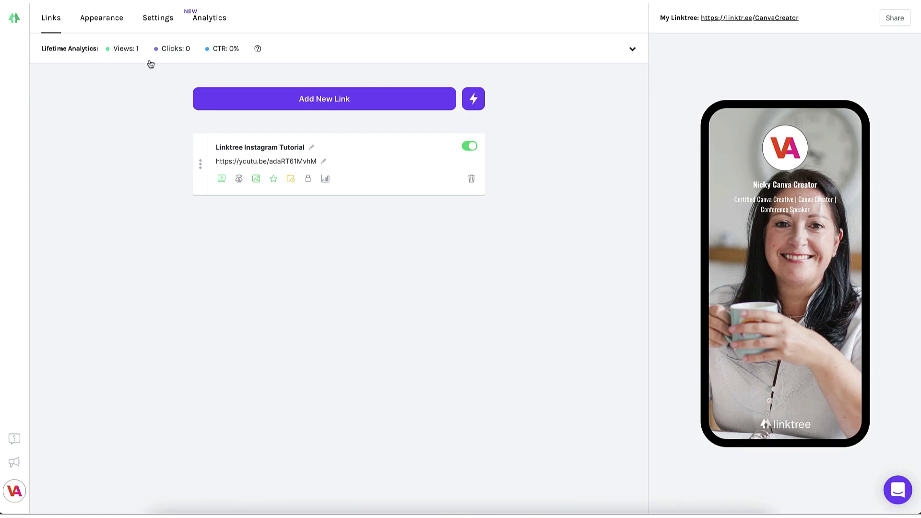
Step: Place social icons at the bottom, add the contact email, and view Mailing List Integrations
left_click(153, 18)
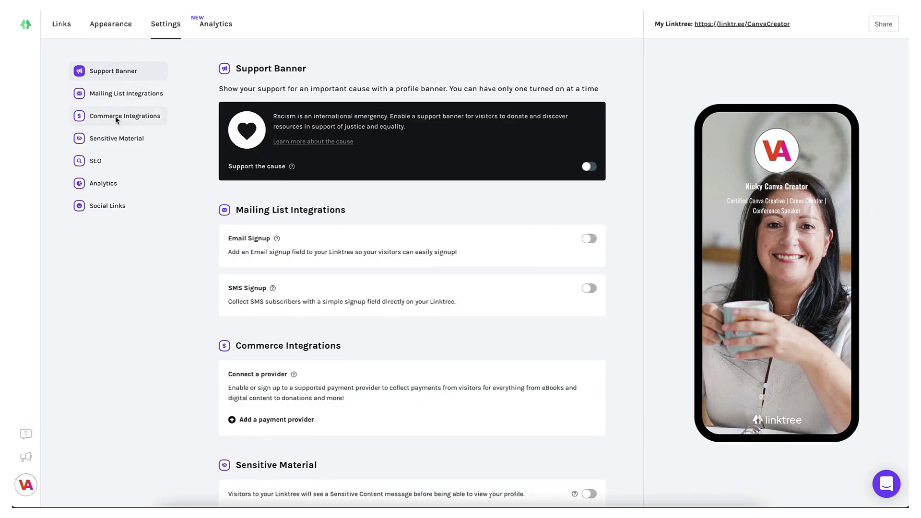
left_click(114, 208)
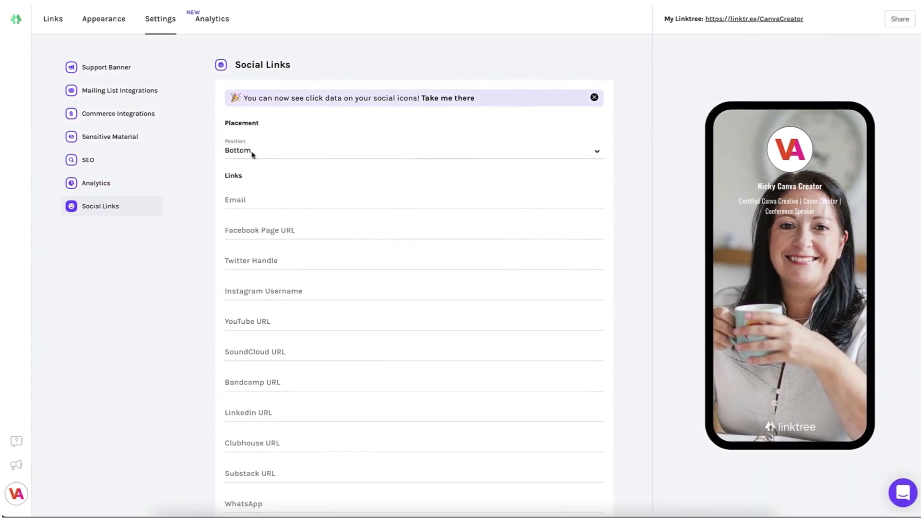
left_click(250, 152)
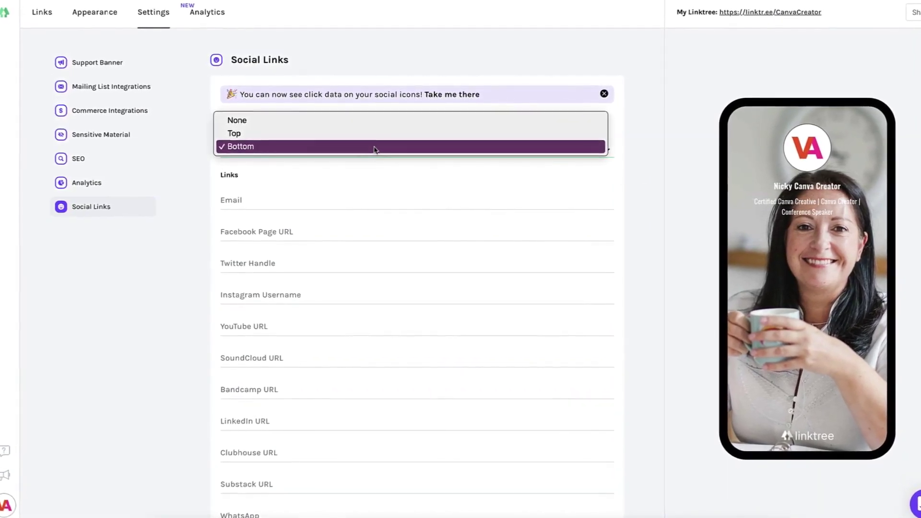
left_click(374, 148)
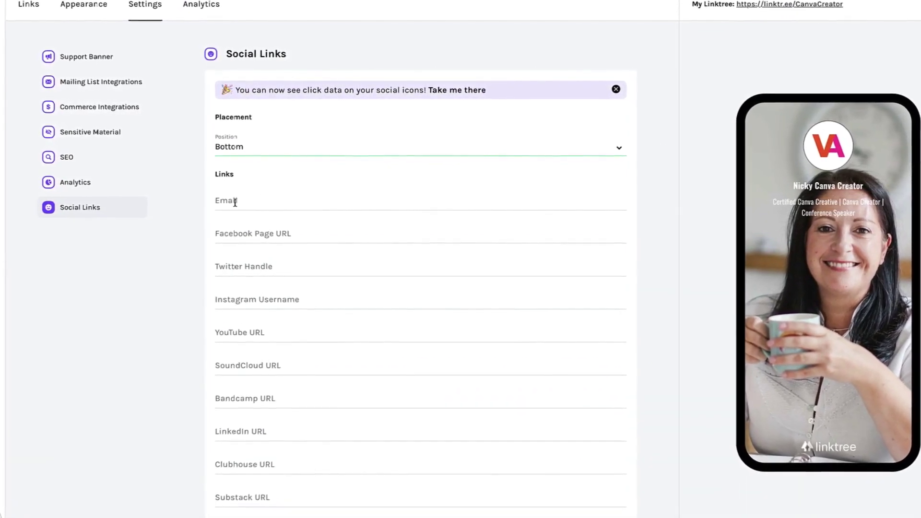
left_click(235, 202)
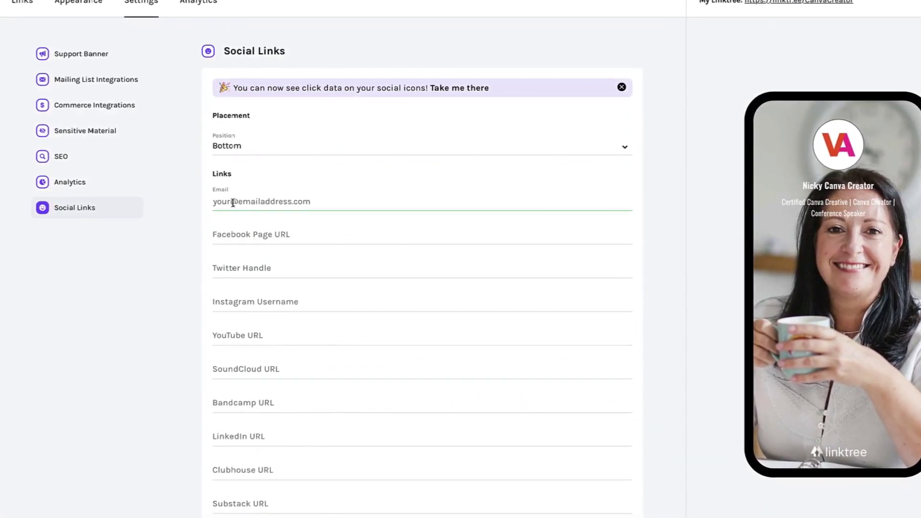
scroll(217, 234, "down", 2)
scroll(216, 231, "down", 1)
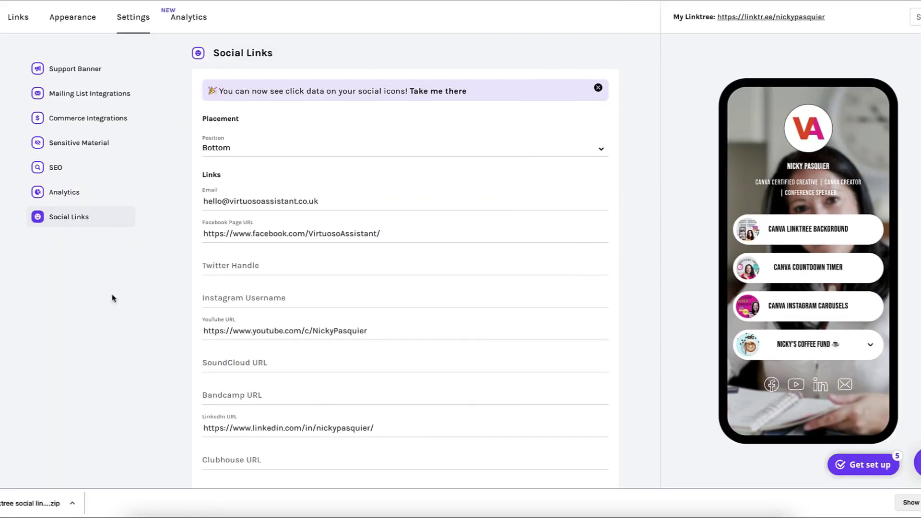
left_click(97, 94)
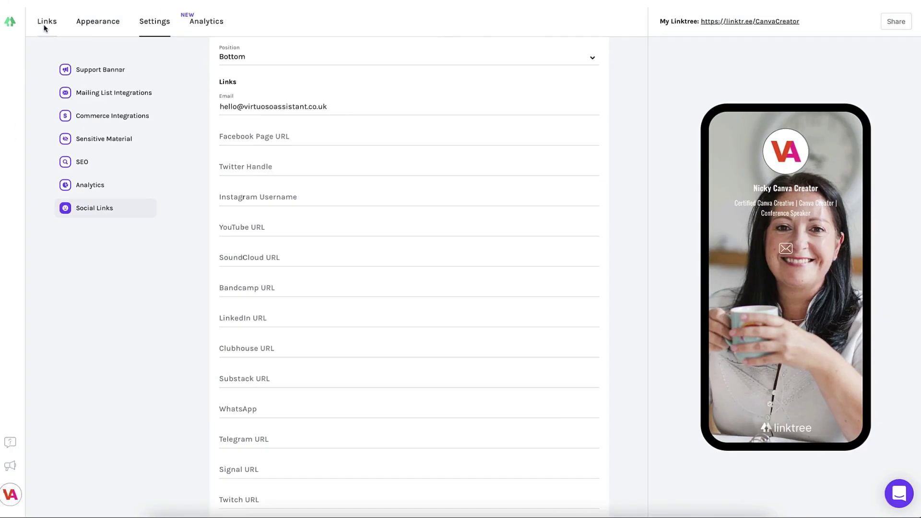
left_click(45, 24)
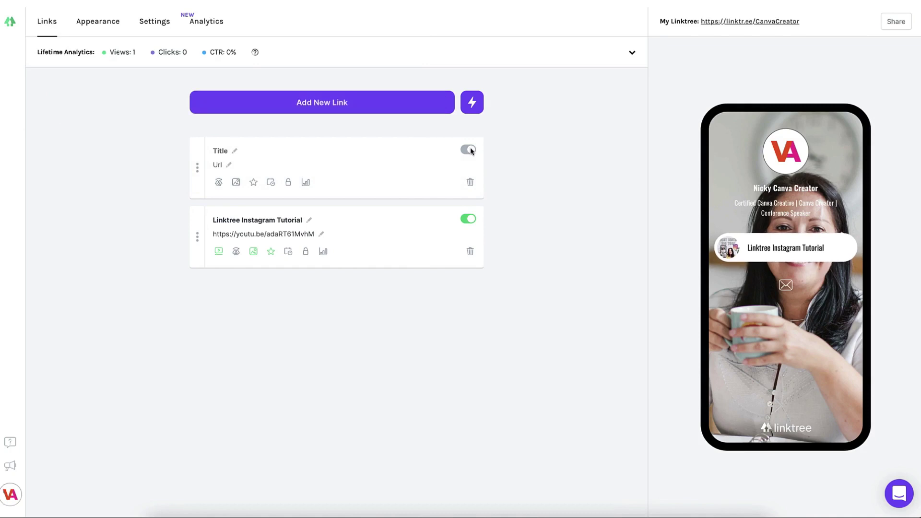
type("Free Canva Template")
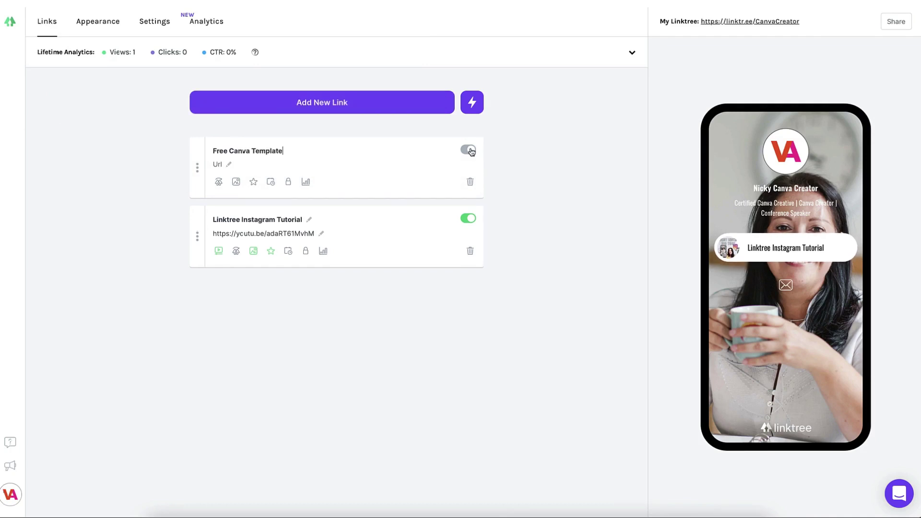
key("Tab")
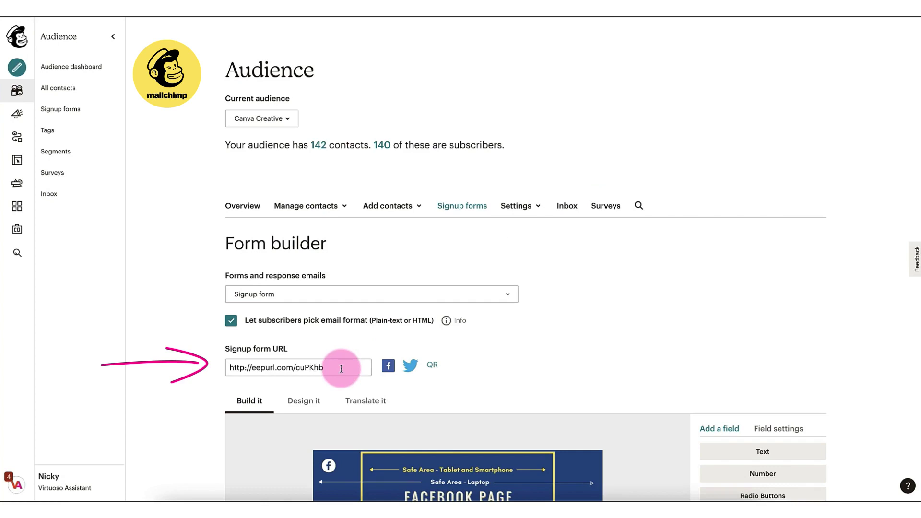
left_click(341, 368)
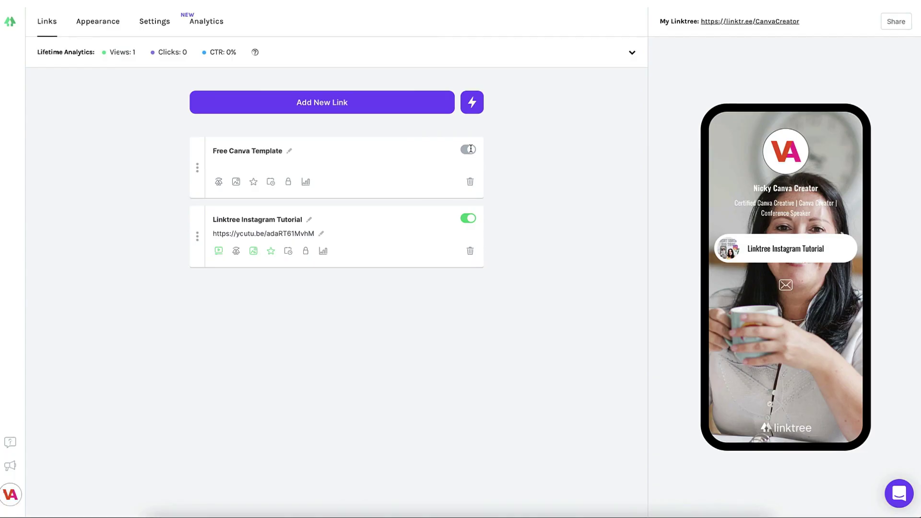
type("http://eepurl.com/cuPKhb")
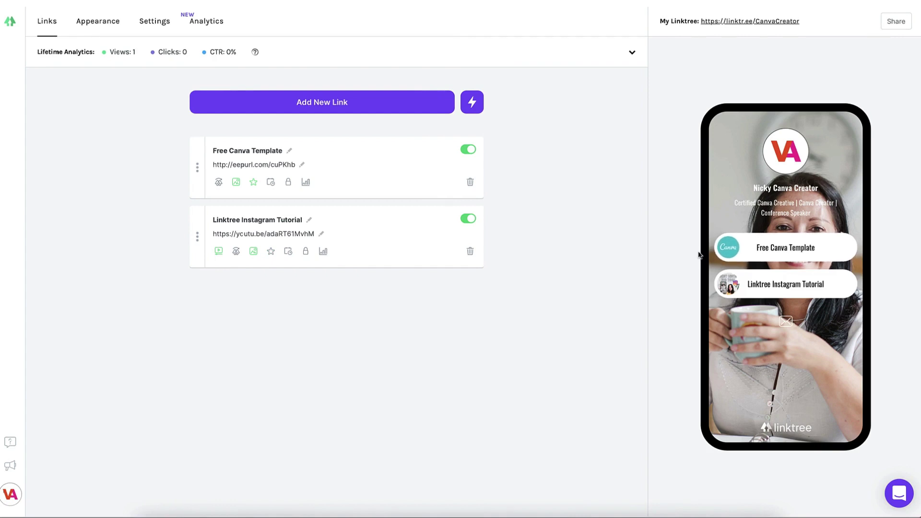
left_click(755, 252)
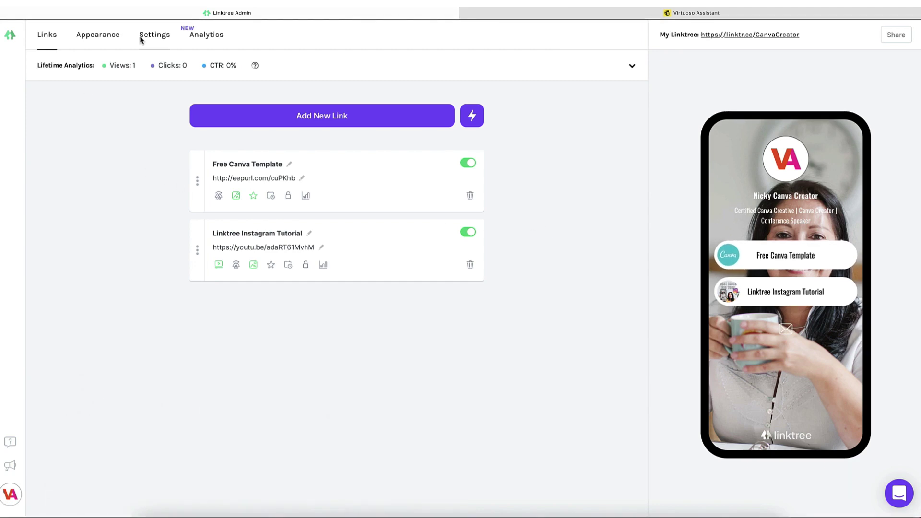
Step: Go to the Social Links settings and select the WhatsApp field
left_click(141, 39)
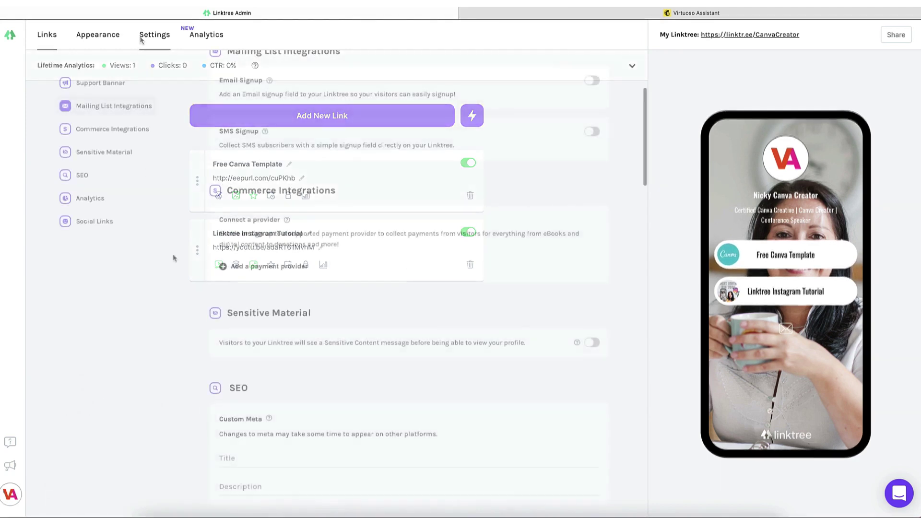
left_click(102, 226)
scroll(154, 292, "down", 3)
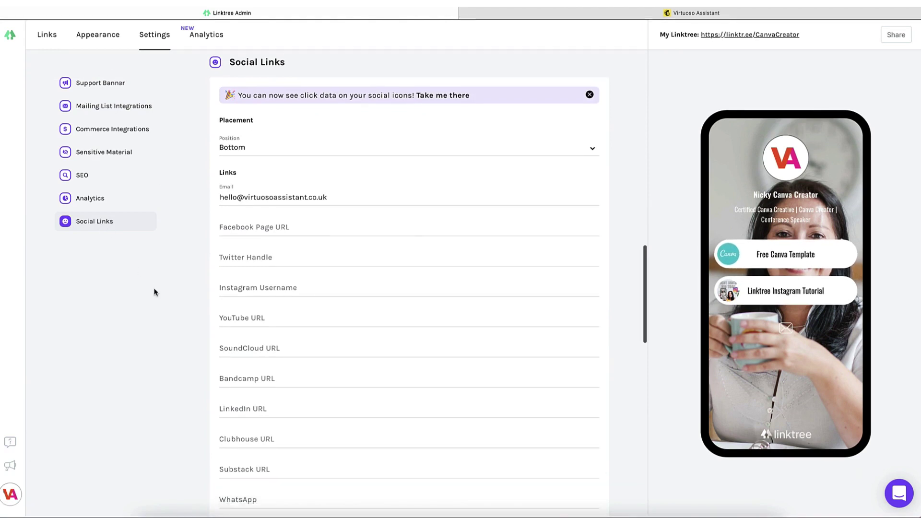
scroll(155, 292, "down", 3)
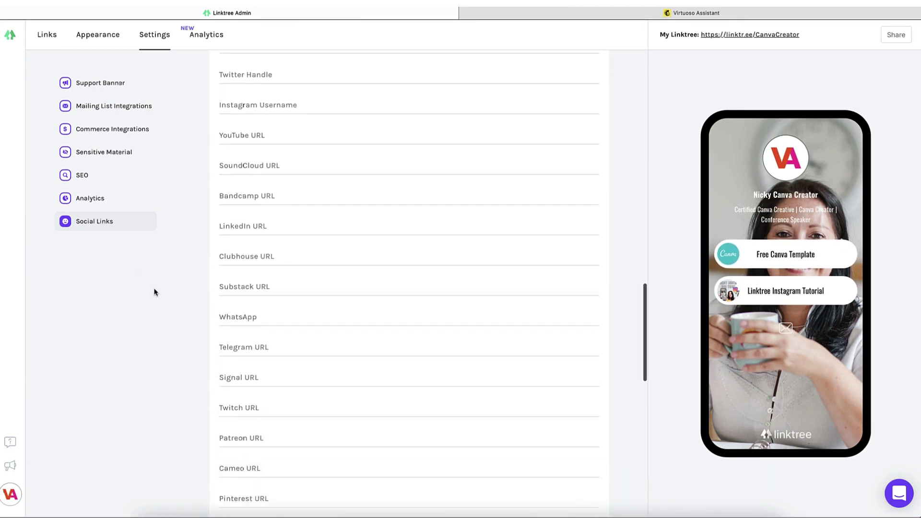
left_click(233, 303)
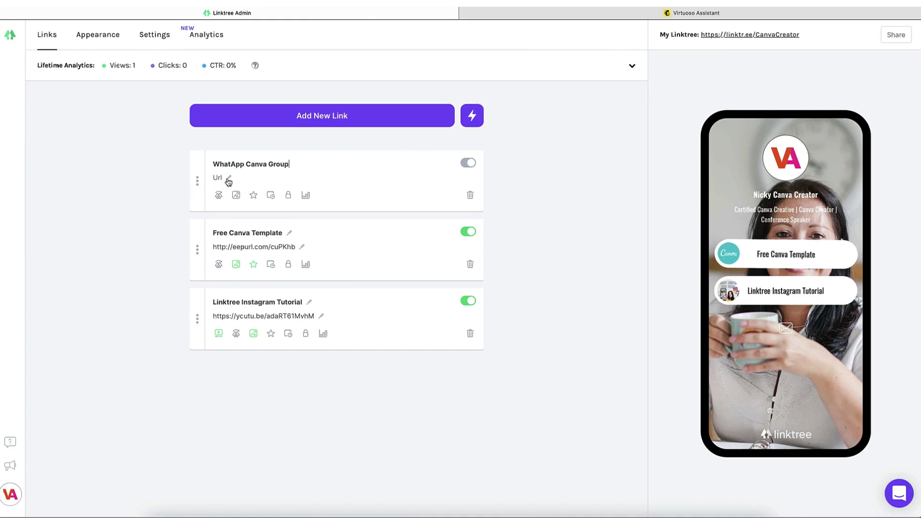
Step: Give the WhatsApp Canva Group link its invite URL and a WhatsApp thumbnail, then test it
left_click(227, 179)
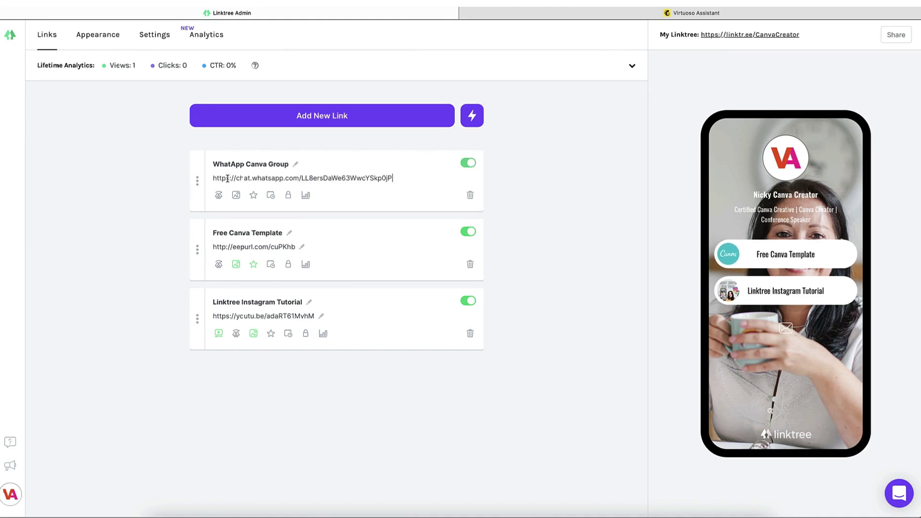
left_click(236, 196)
left_click(302, 268)
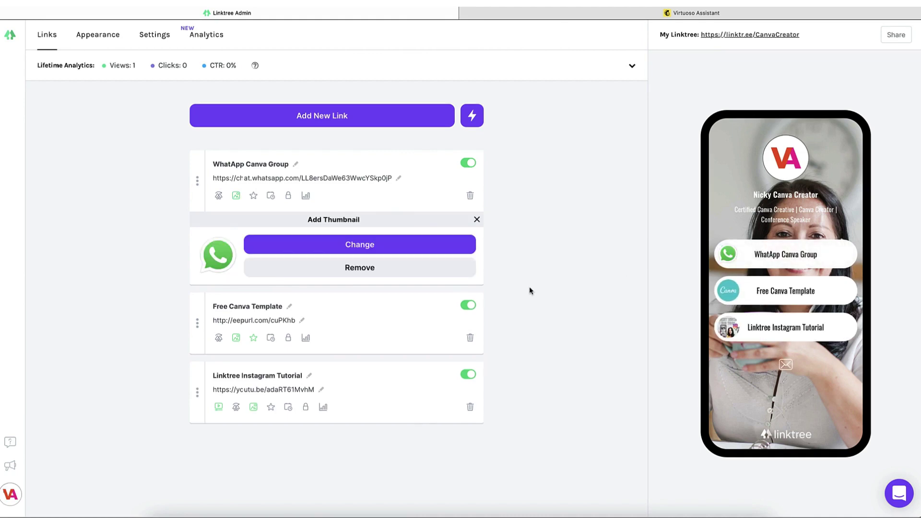
left_click(724, 255)
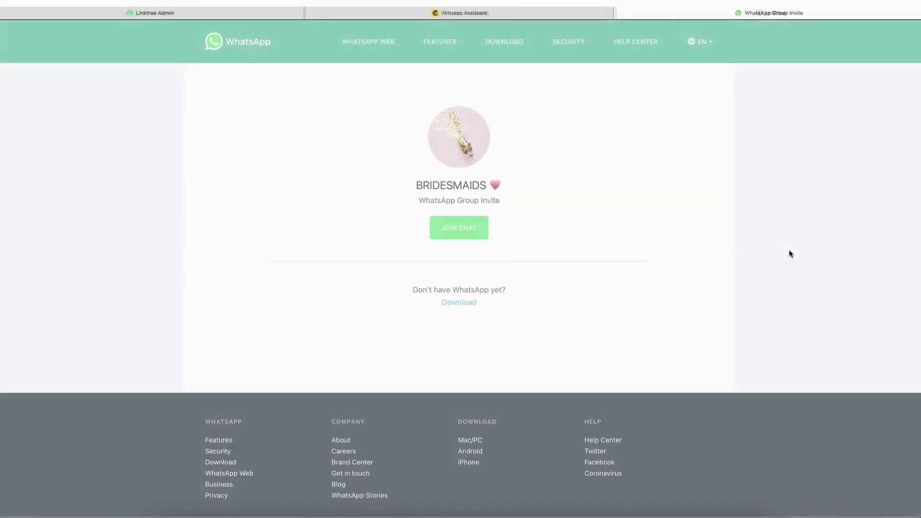